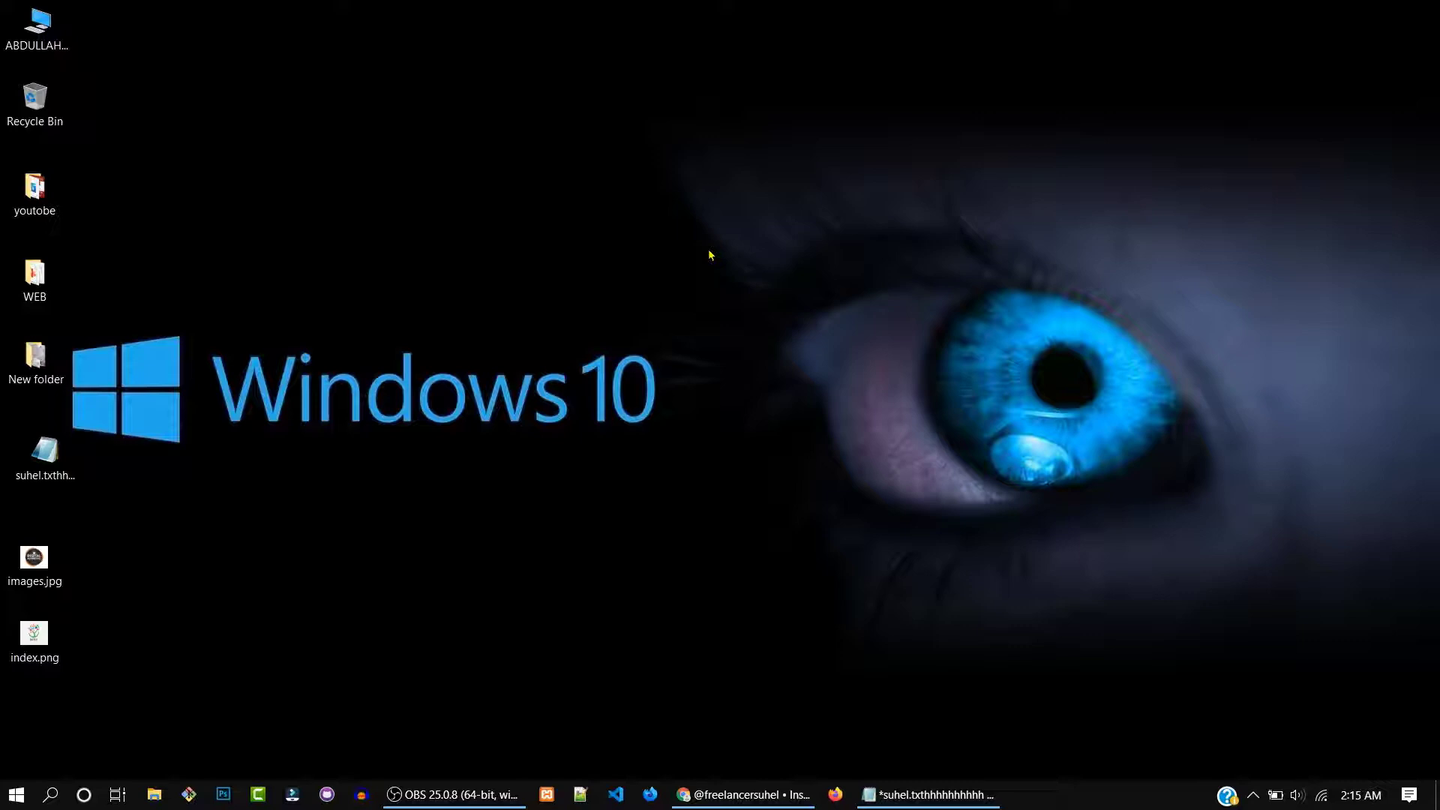
right_click(639, 173)
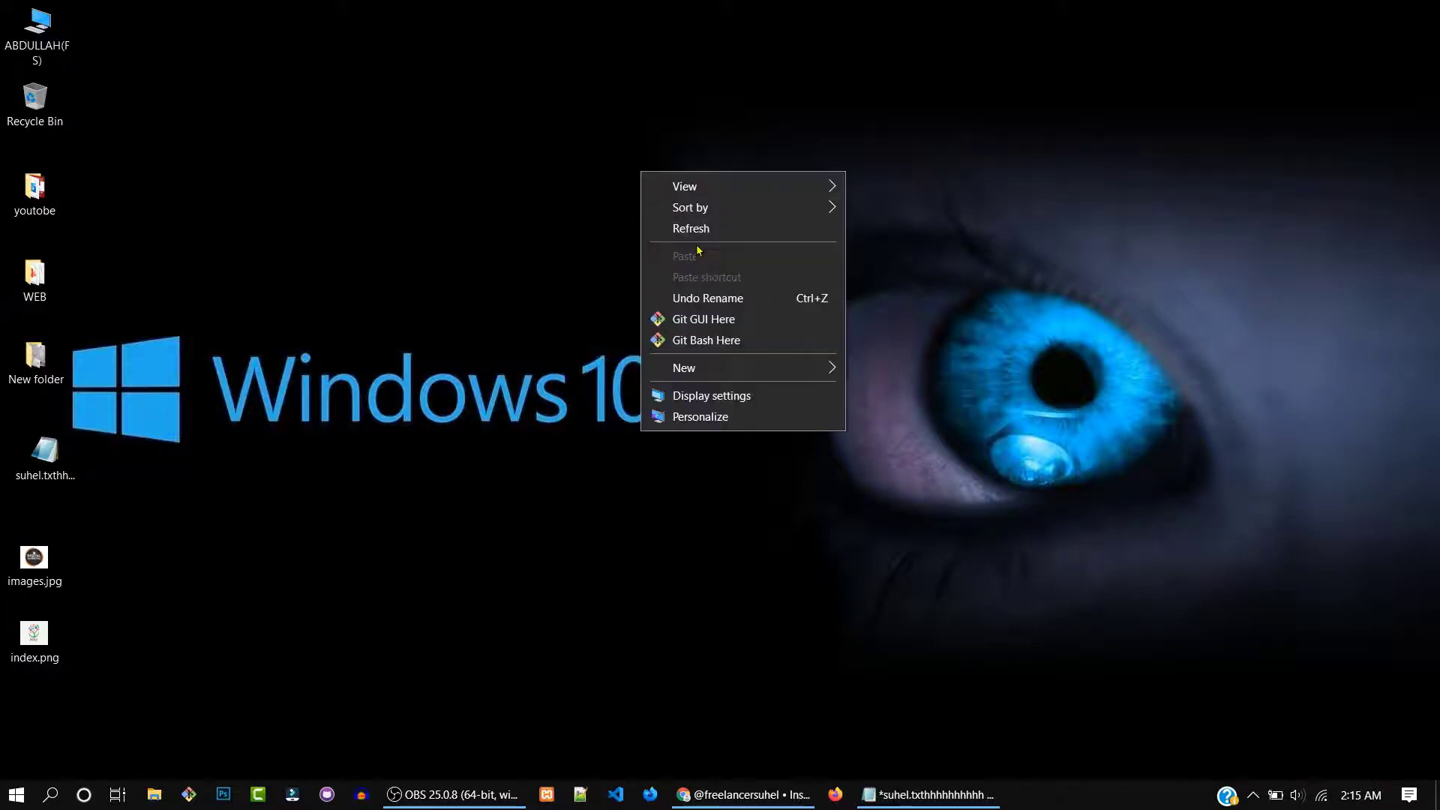
click(709, 227)
right_click(715, 256)
click(765, 294)
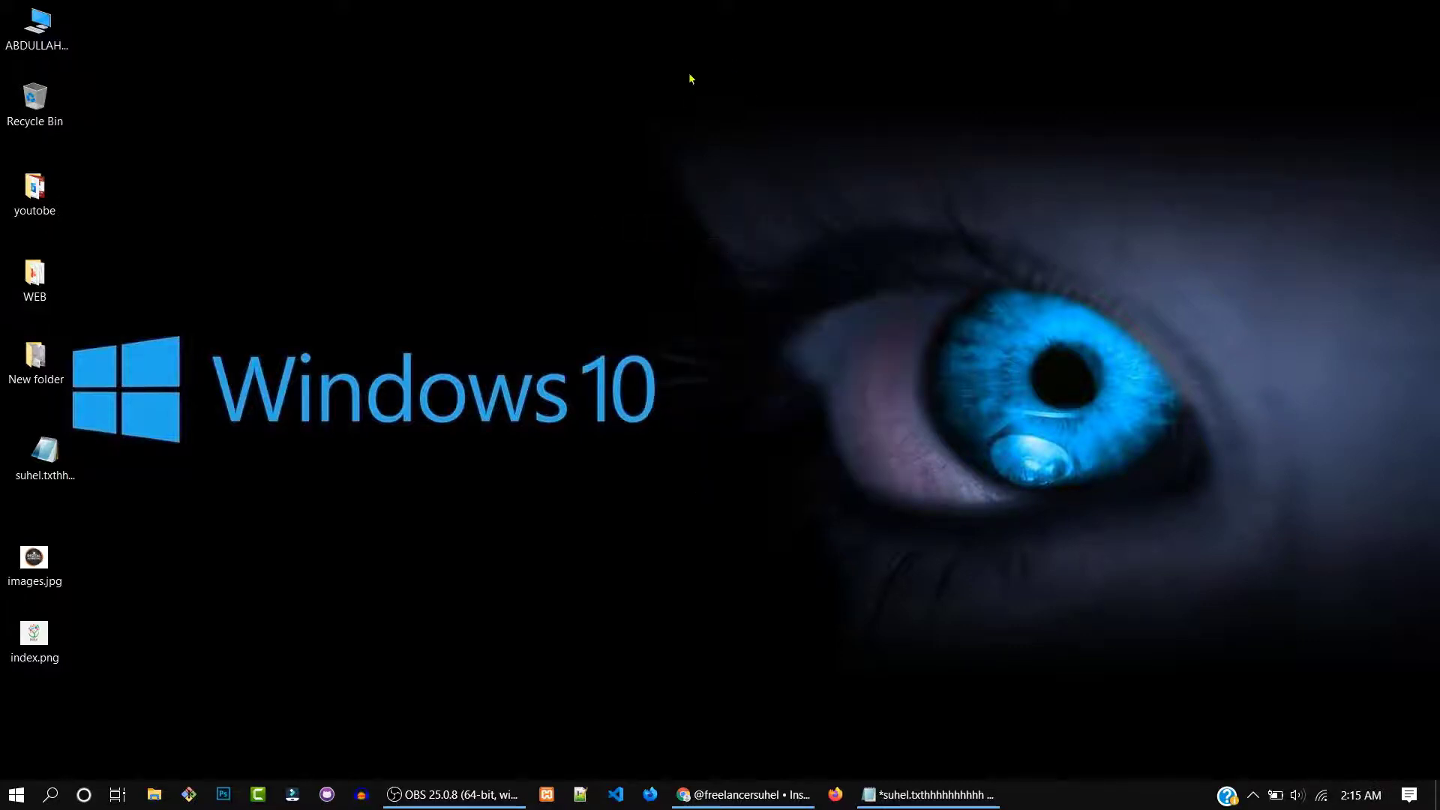
right_click(689, 72)
click(766, 139)
right_click(764, 135)
click(799, 194)
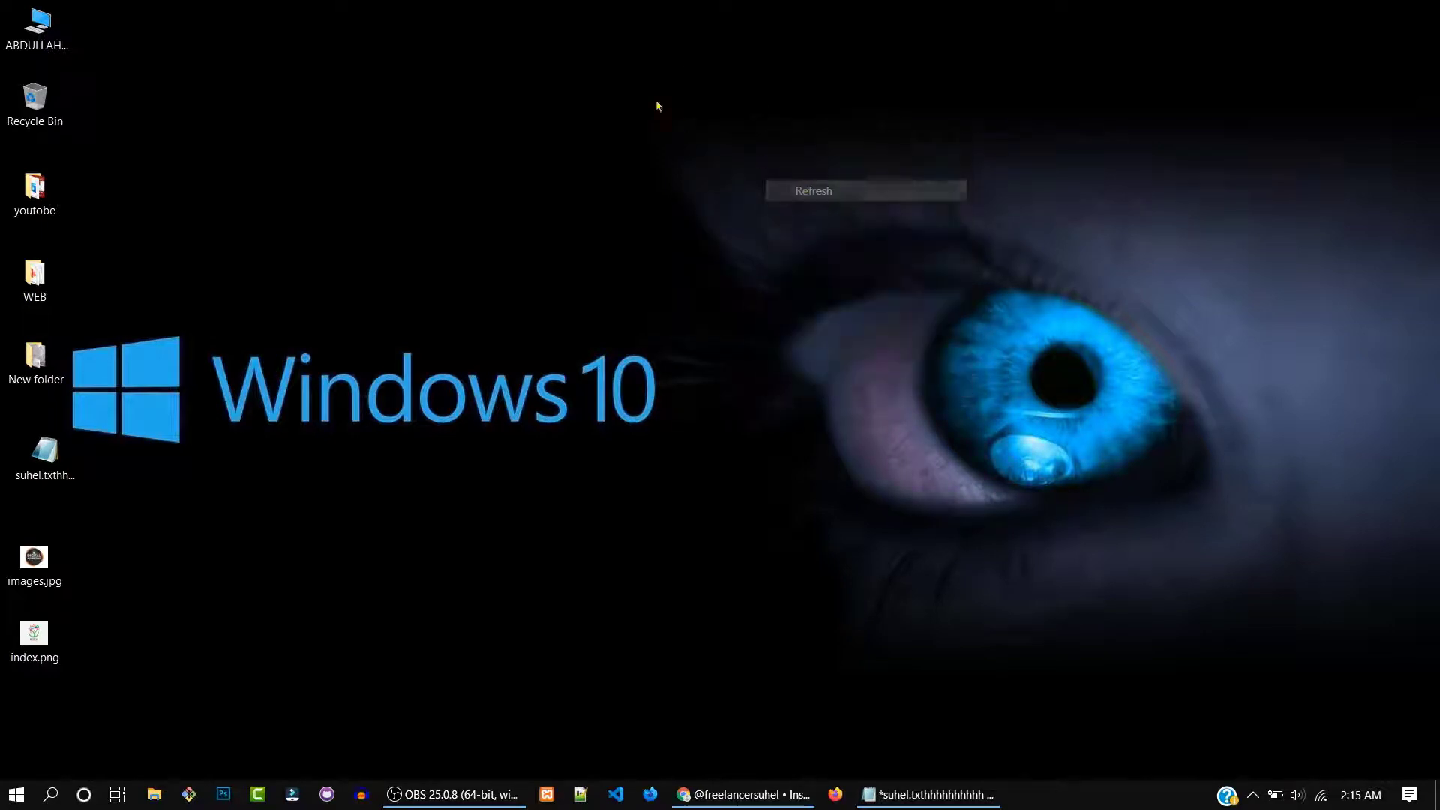
right_click(655, 98)
click(745, 164)
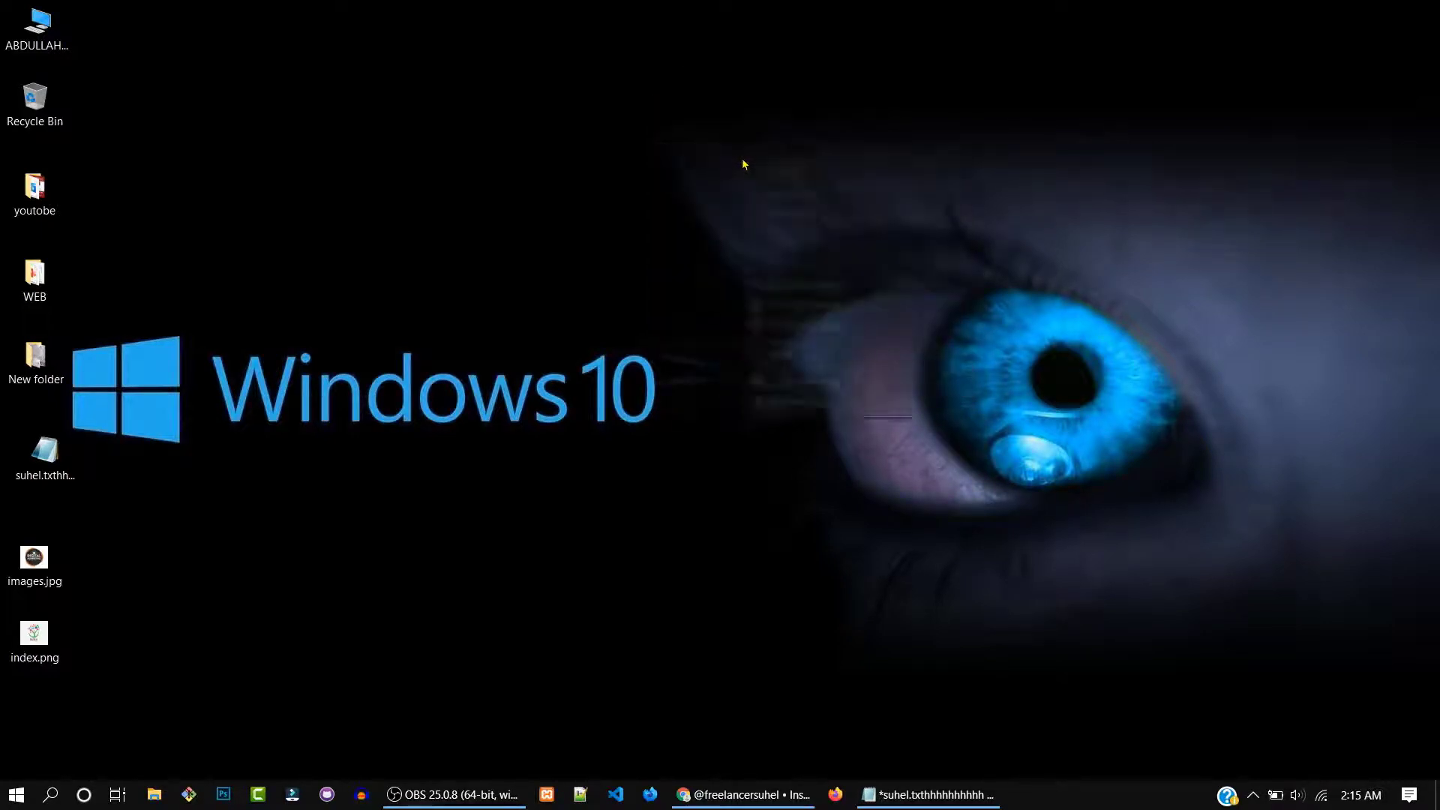
right_click(742, 159)
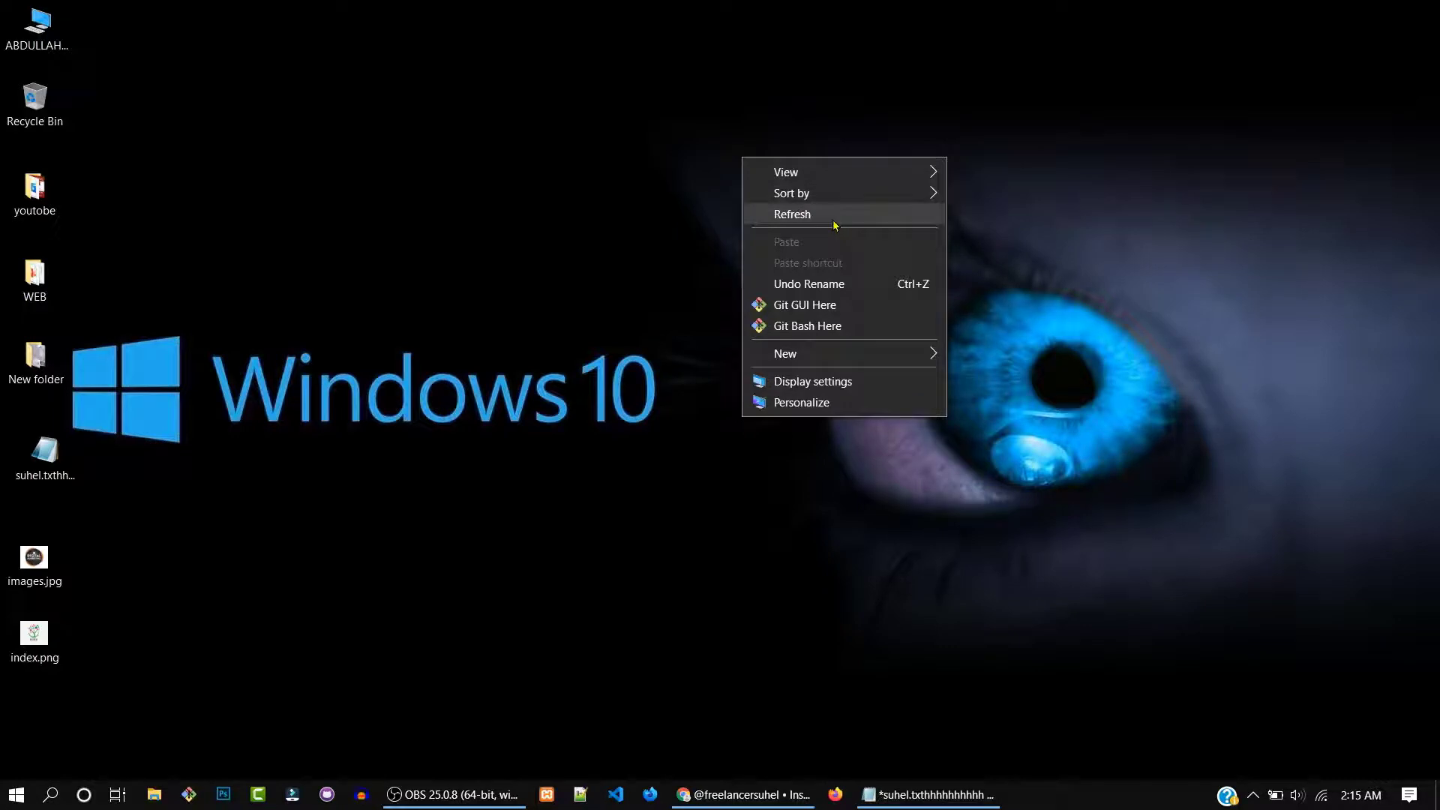
click(835, 216)
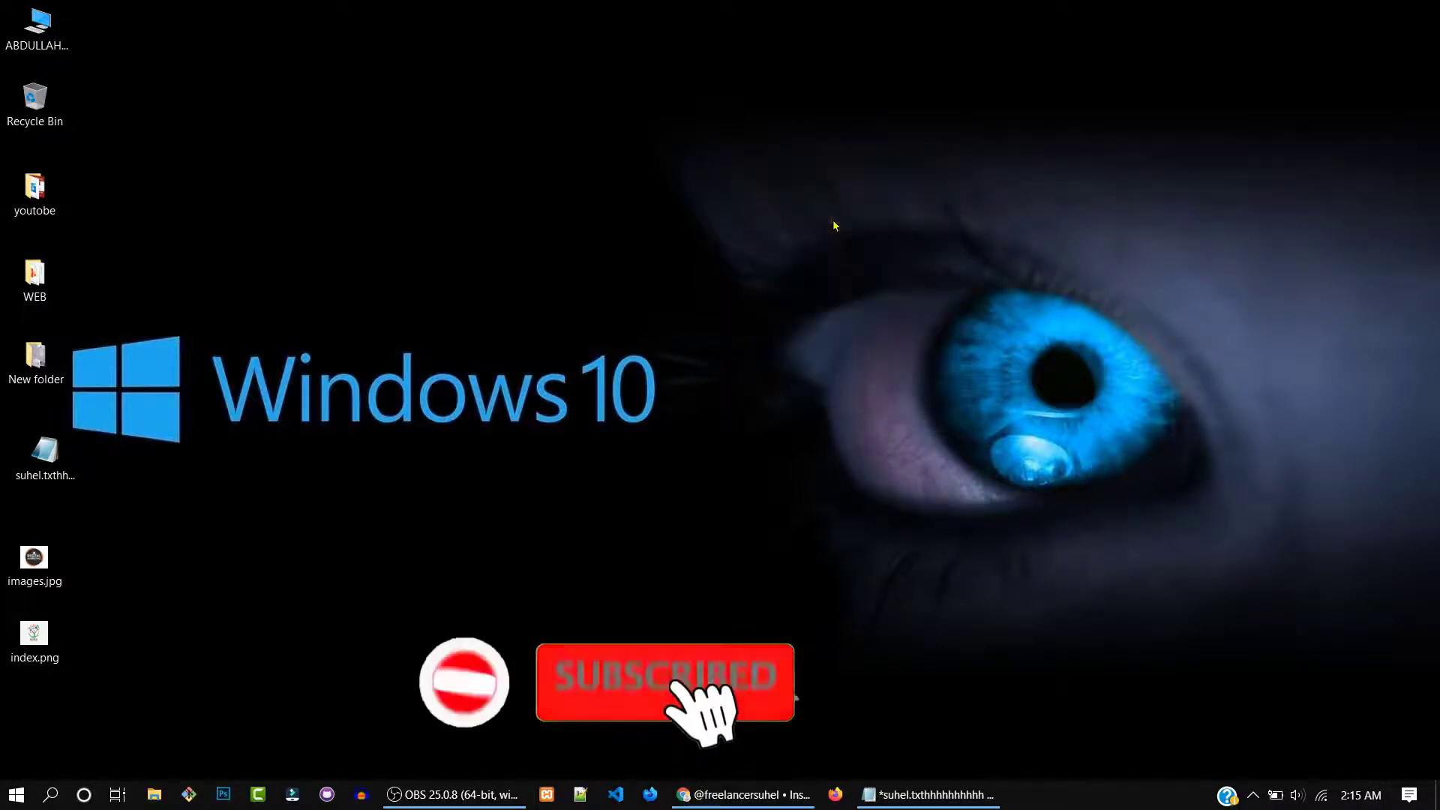
right_click(834, 225)
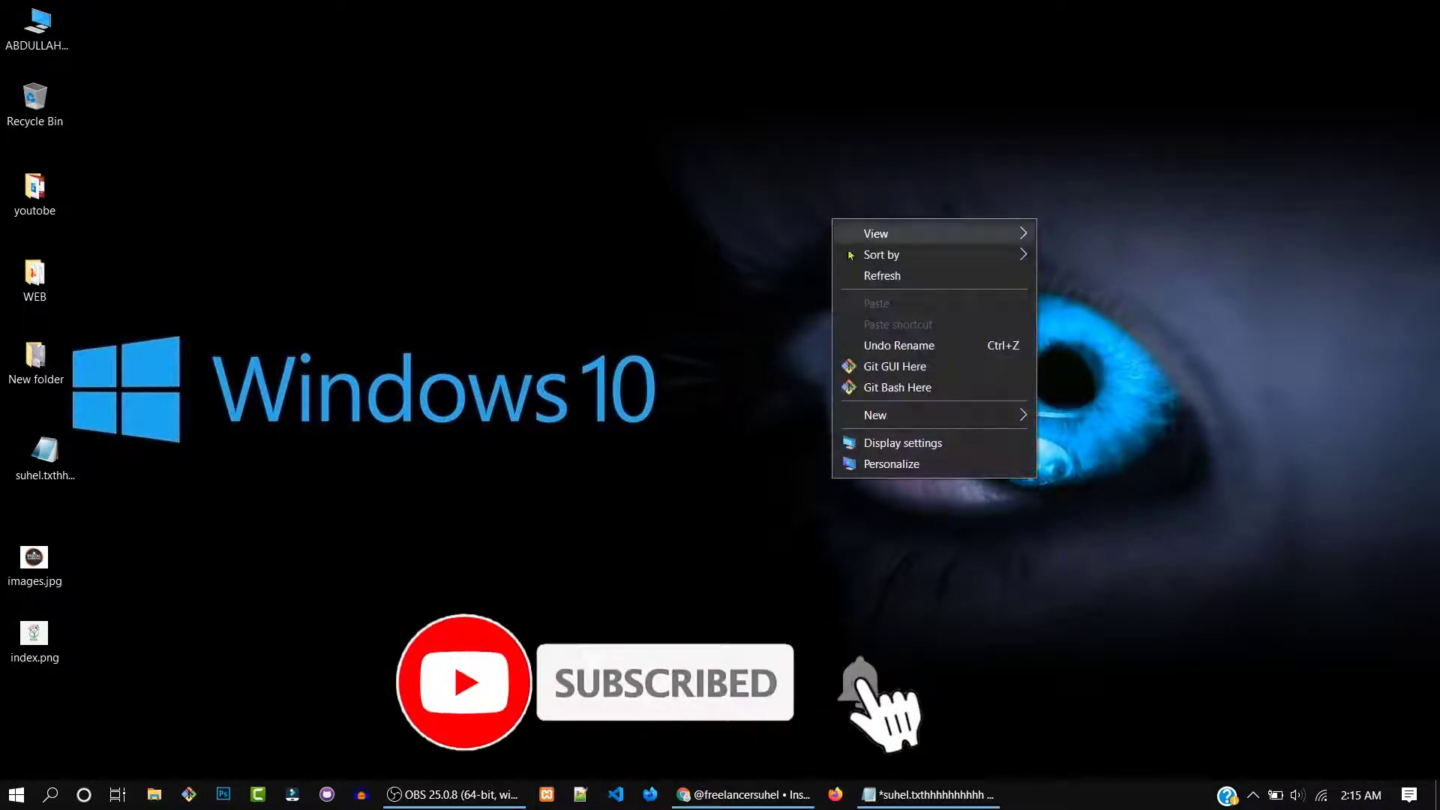
click(883, 283)
right_click(631, 78)
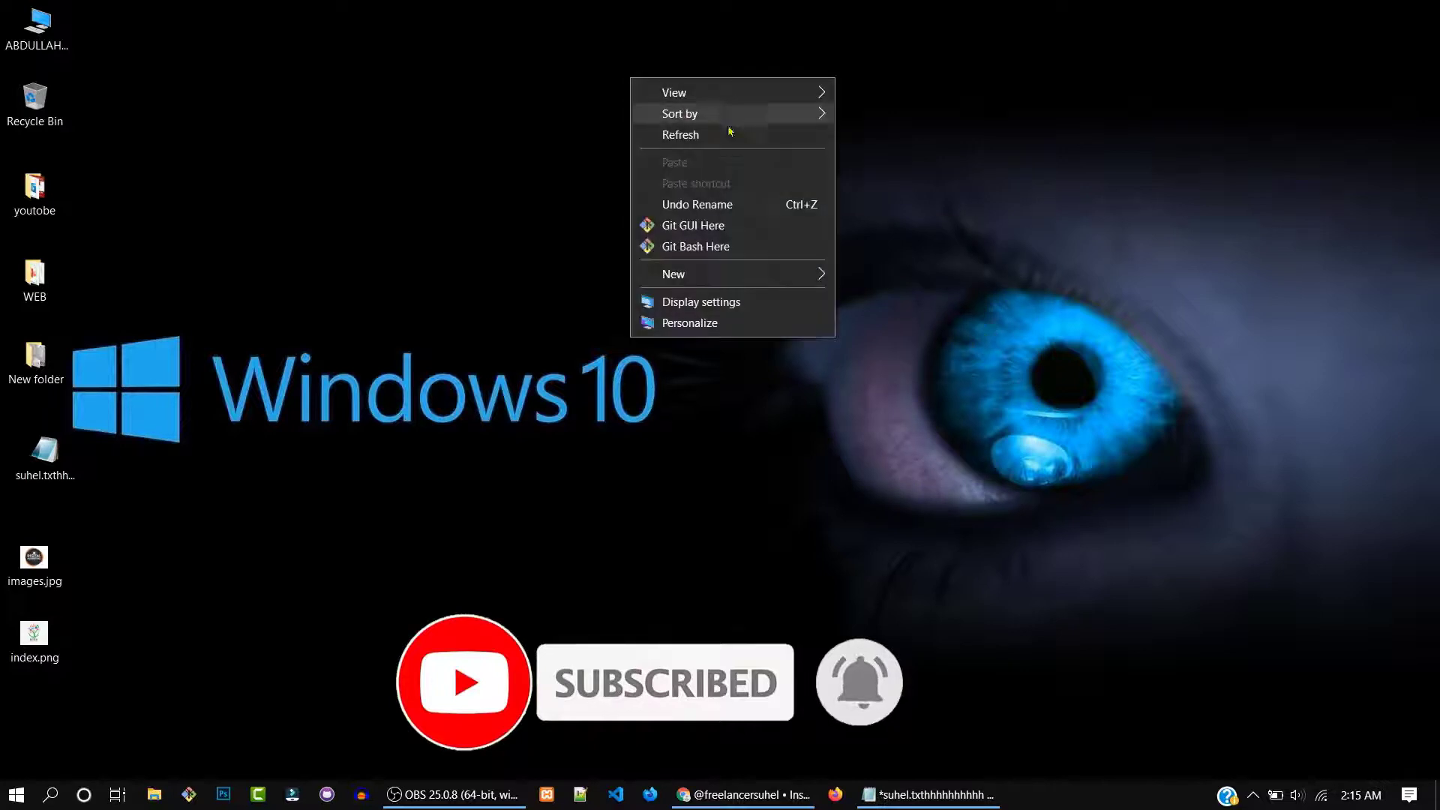
click(739, 149)
right_click(737, 142)
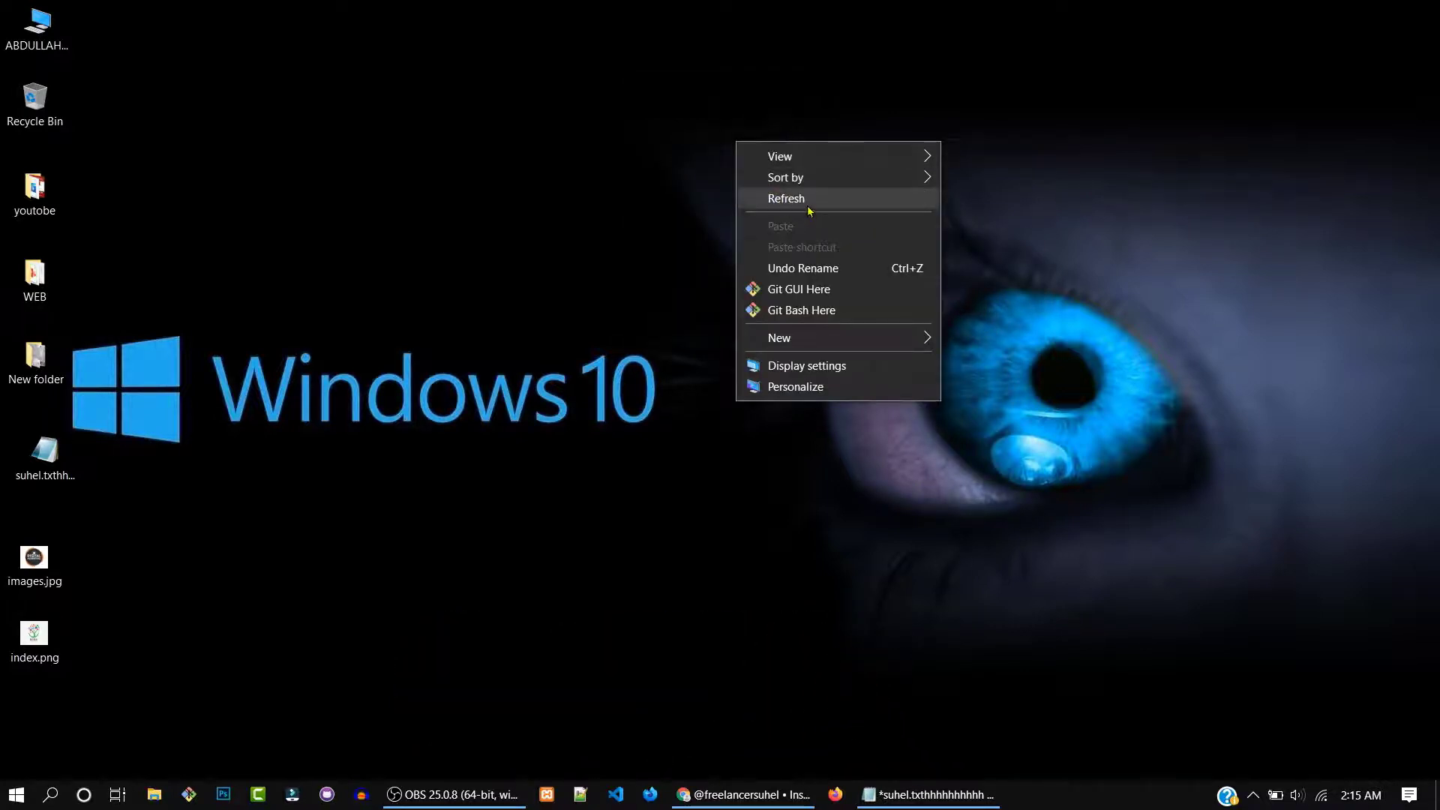
click(809, 208)
right_click(502, 80)
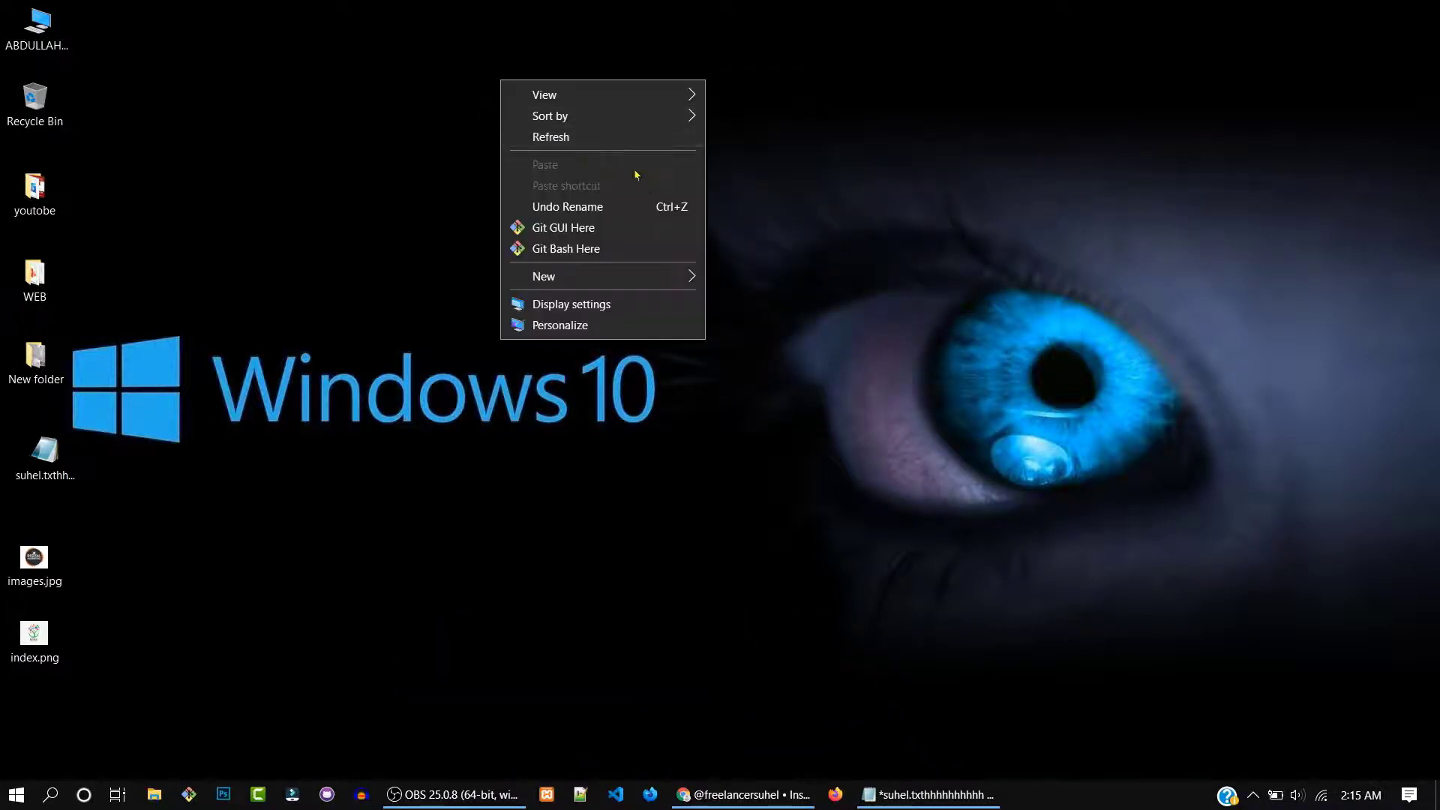
click(608, 136)
right_click(564, 86)
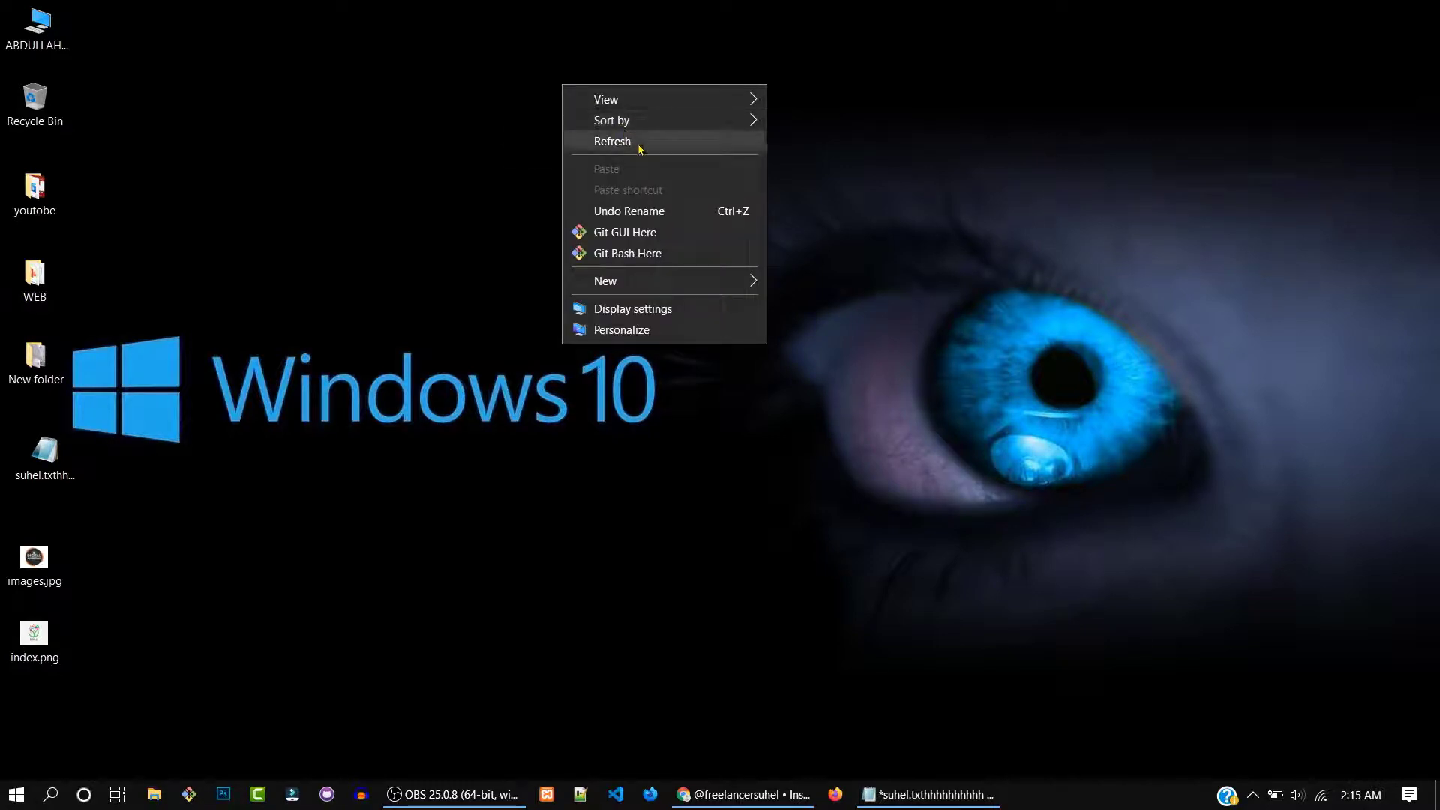
click(640, 148)
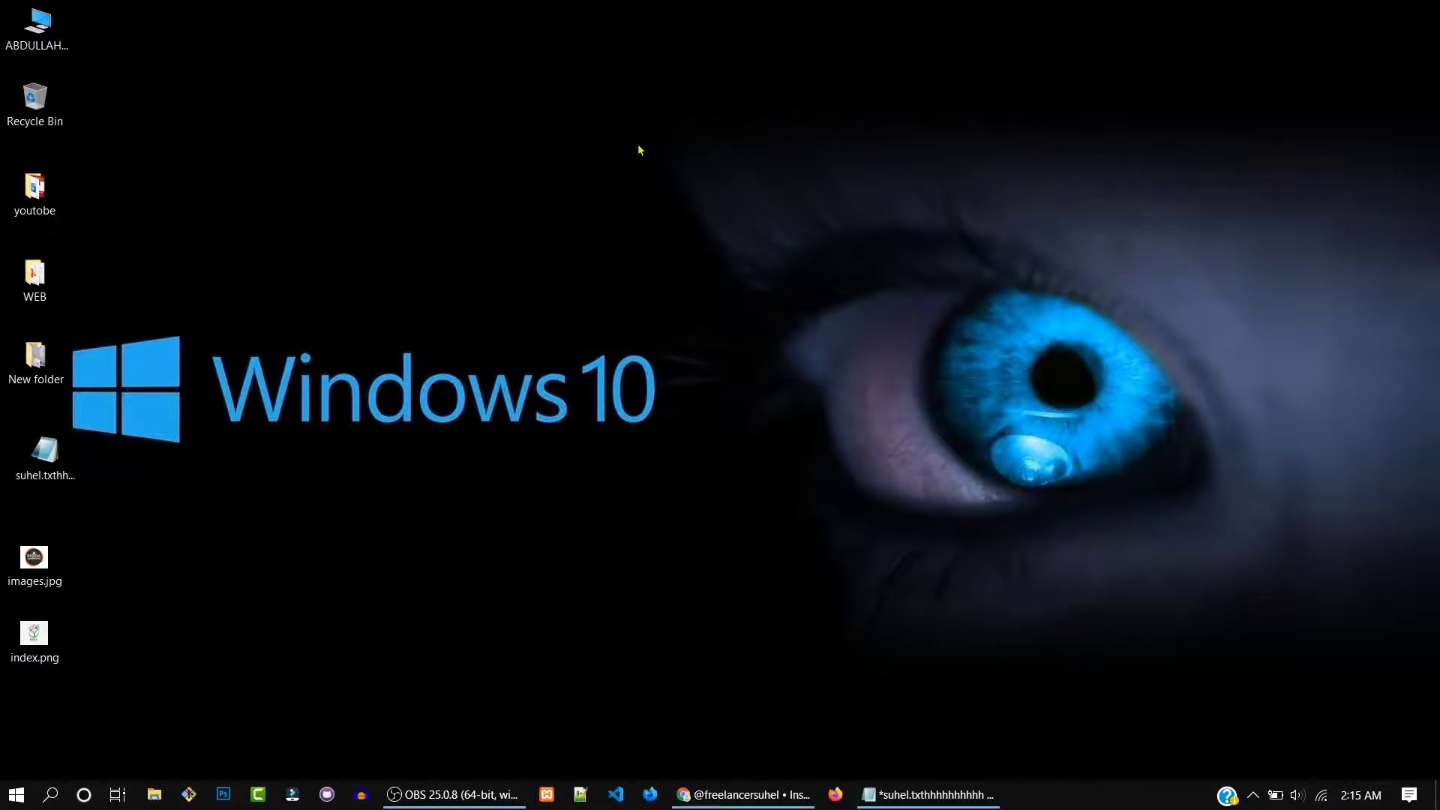
right_click(640, 149)
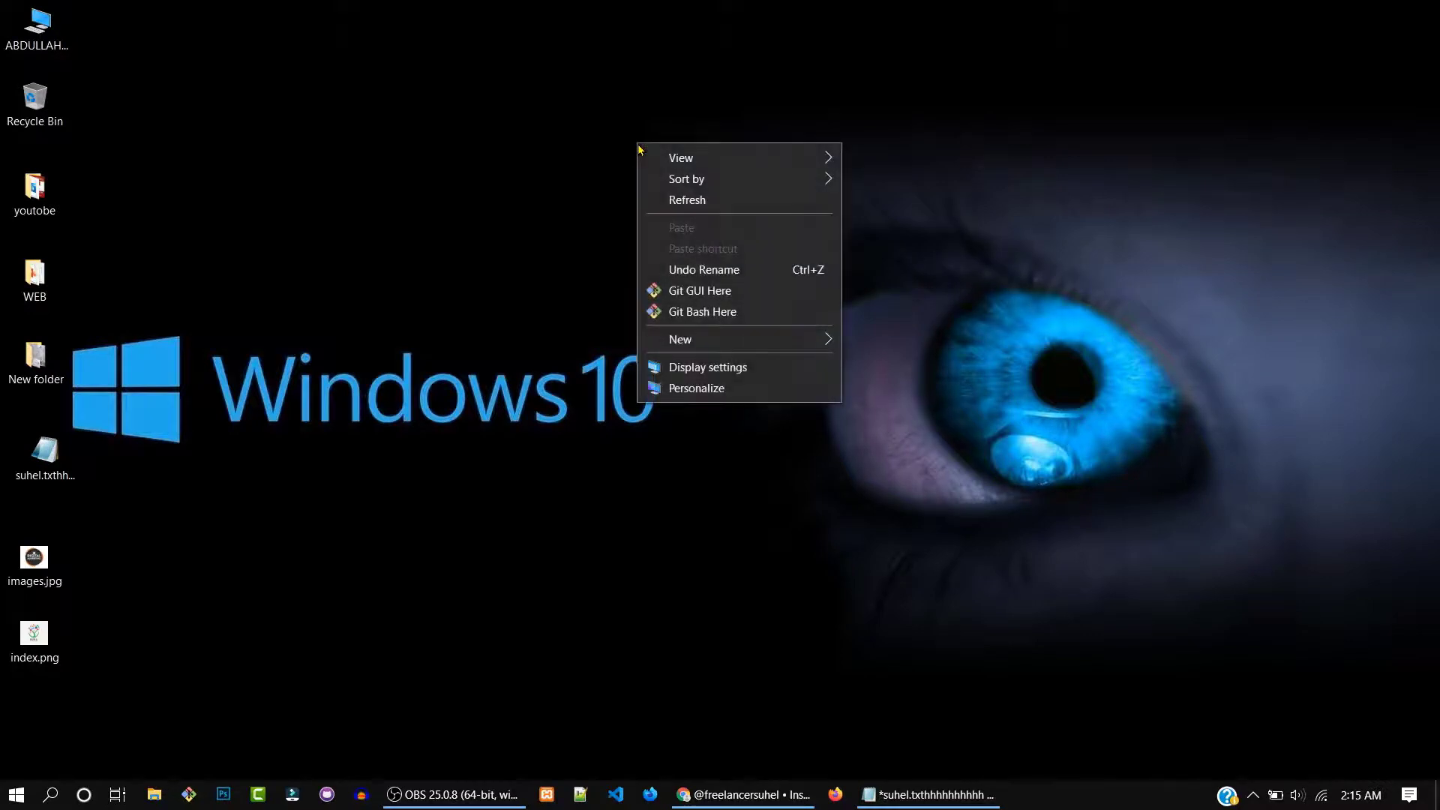
click(724, 204)
right_click(724, 204)
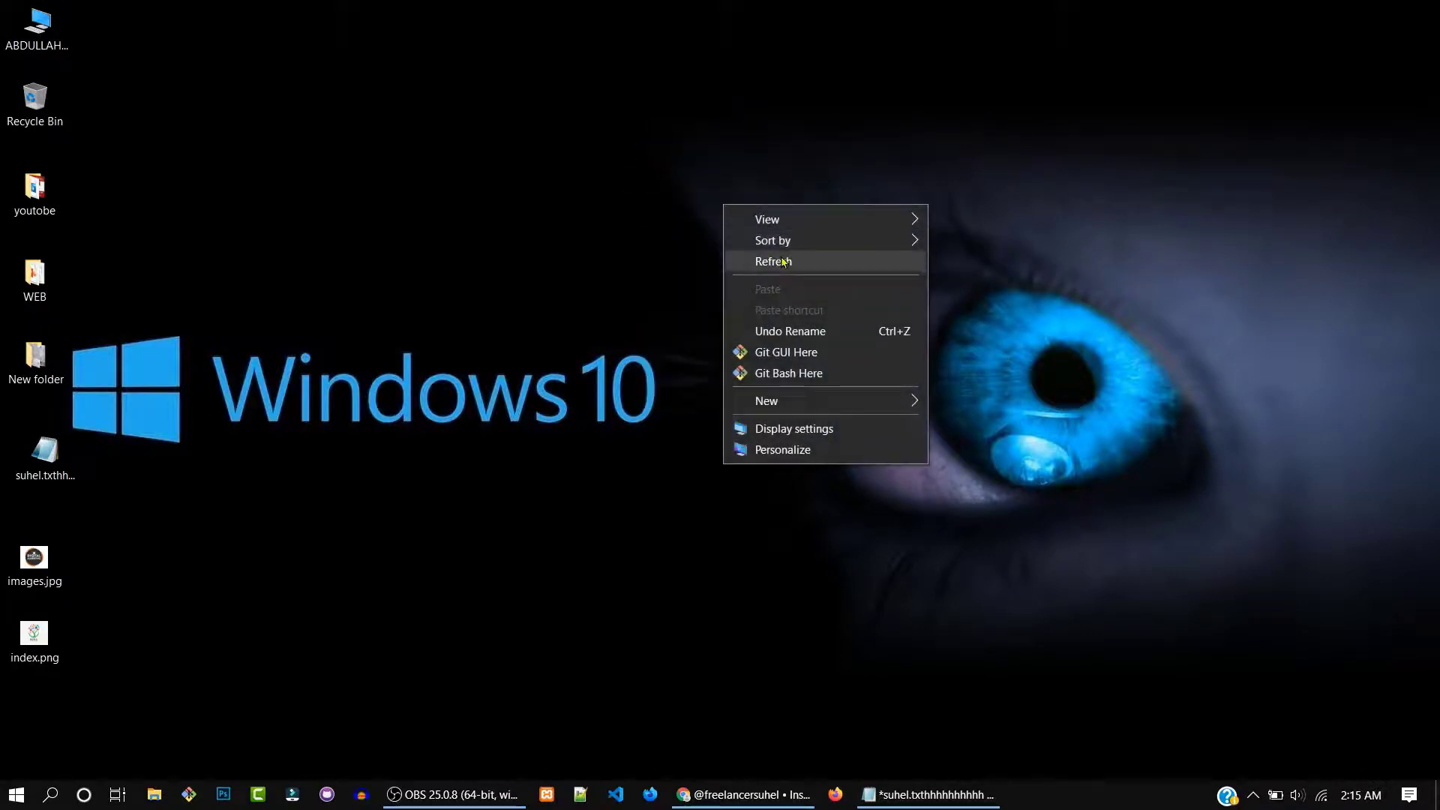
click(777, 260)
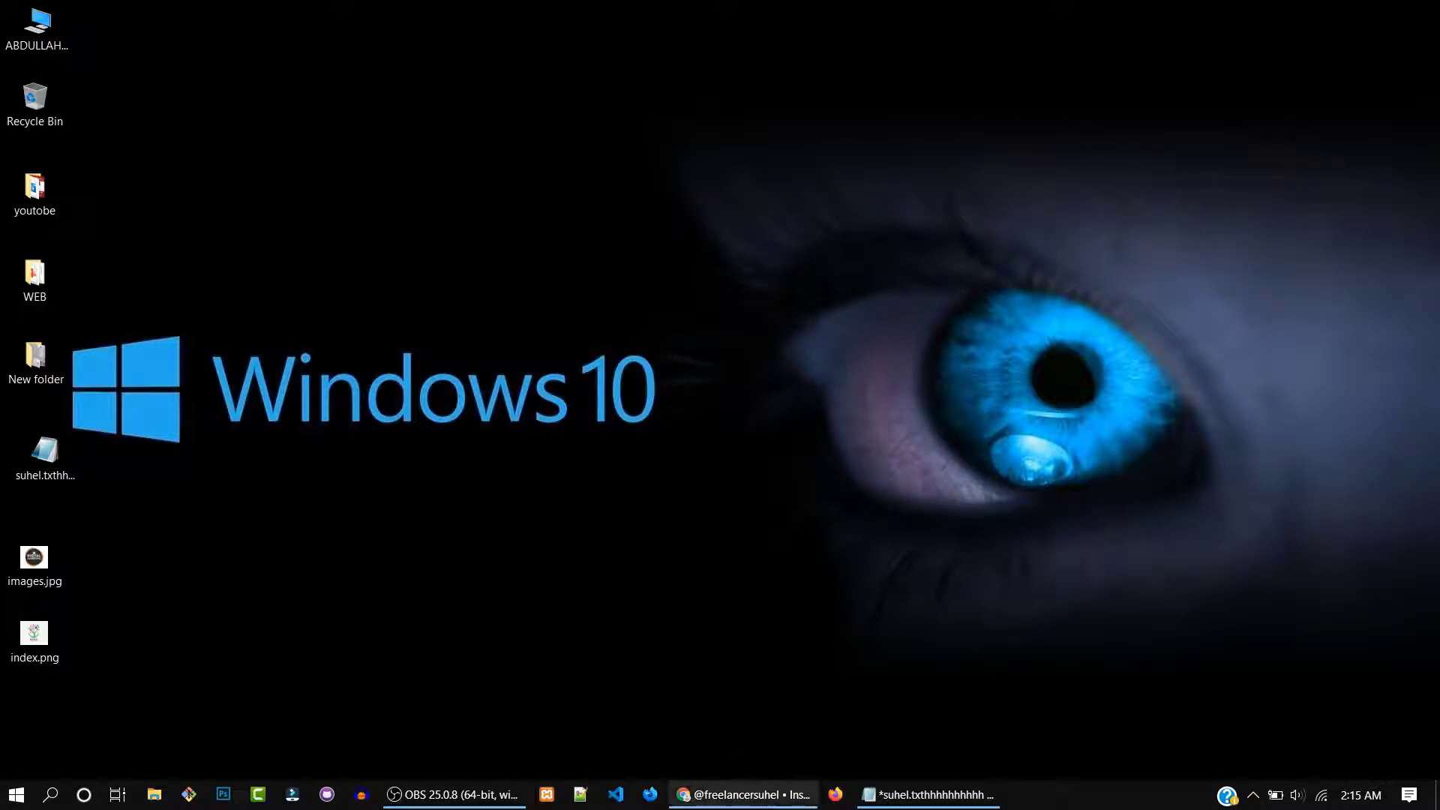
Switch to Chrome and look over the open Instagram profile page
mouse_move(751, 800)
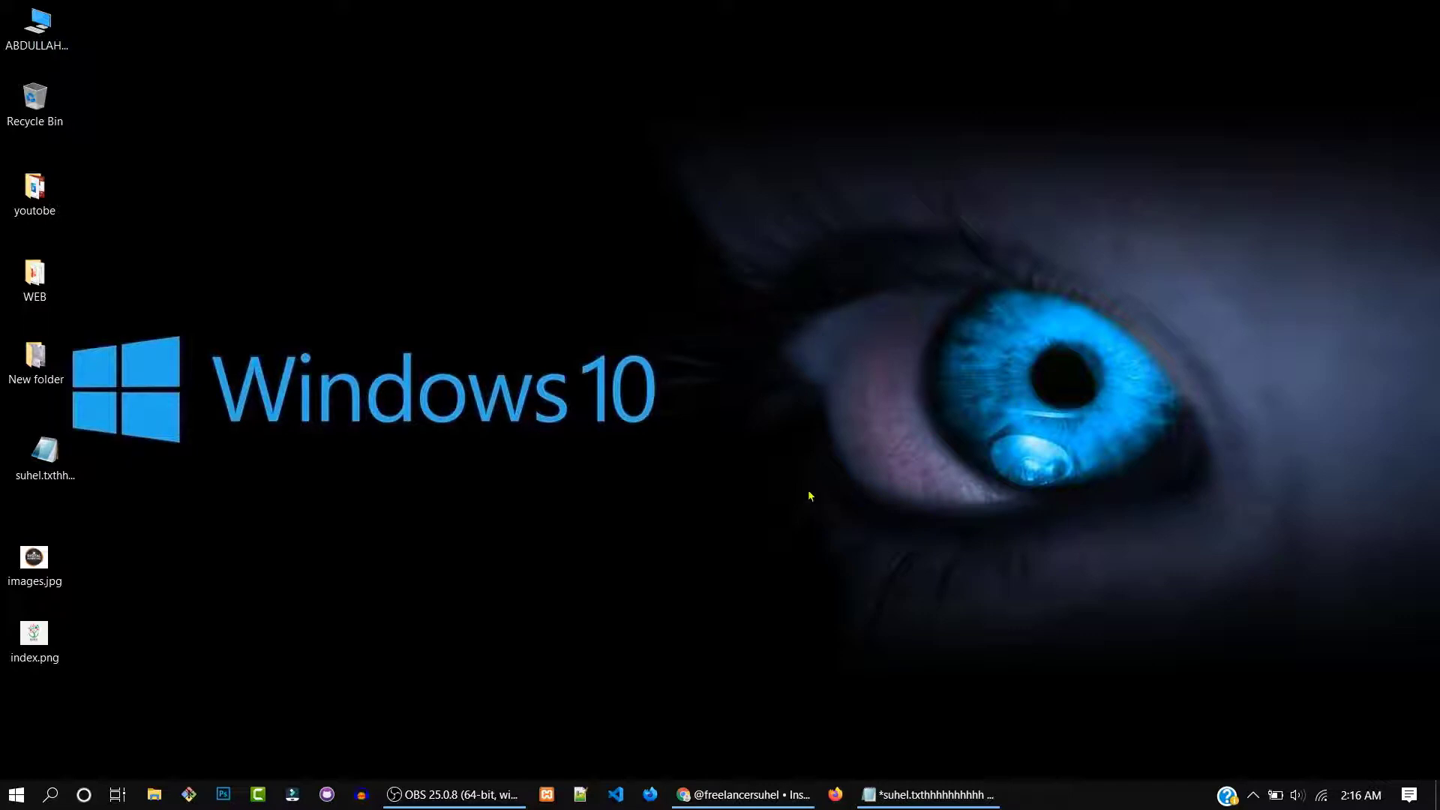
click(738, 806)
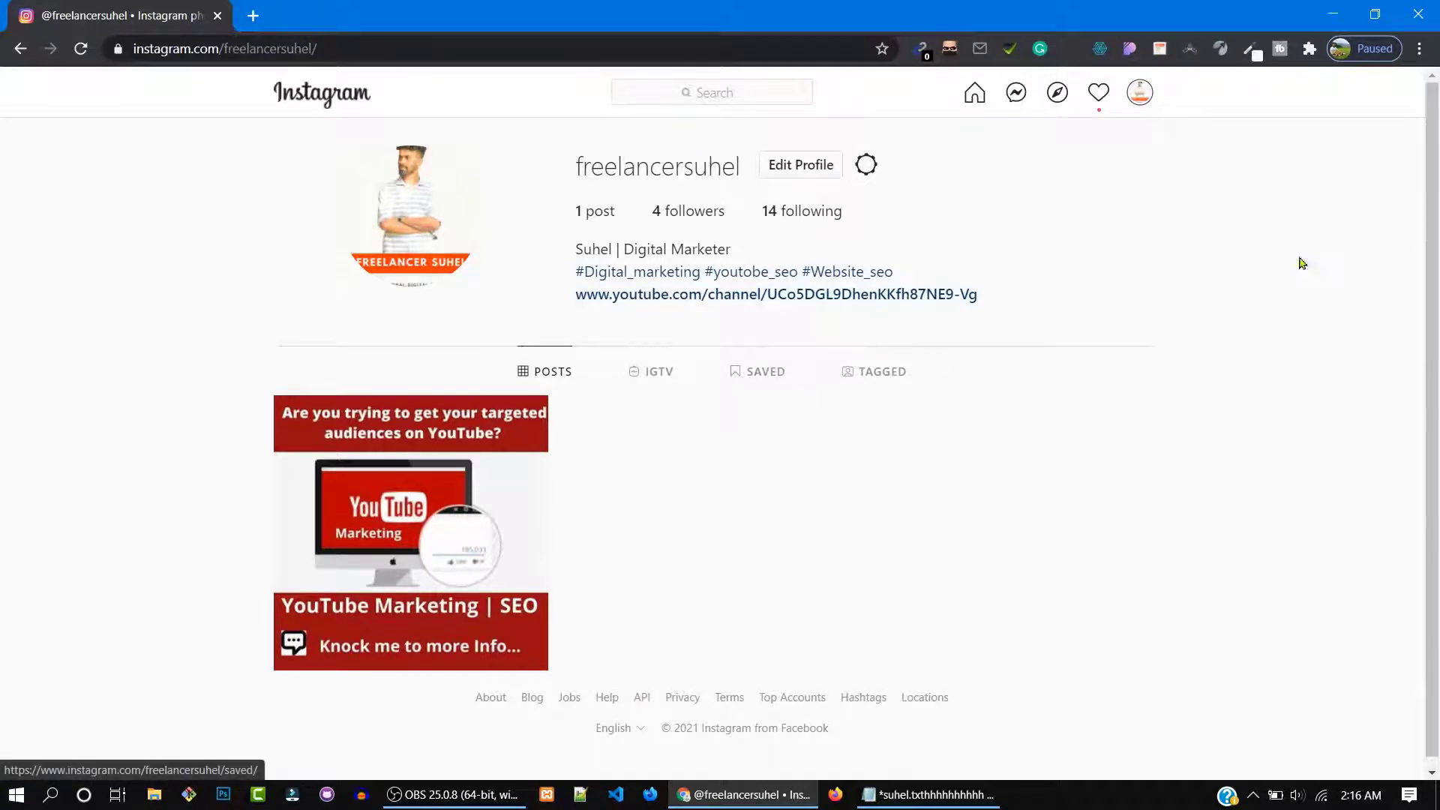
scroll(1434, 117, down, 1)
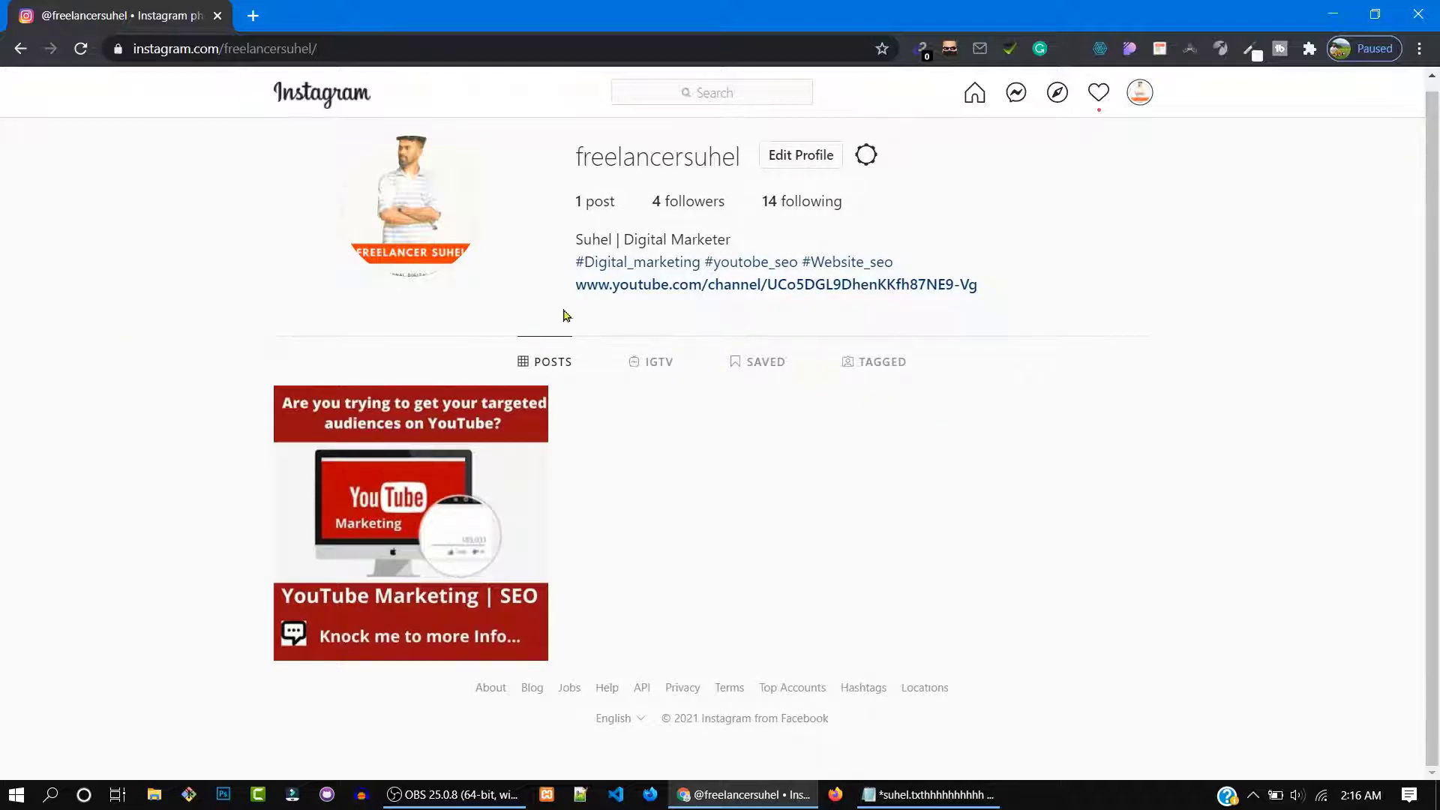
scroll(1019, 388, up, 1)
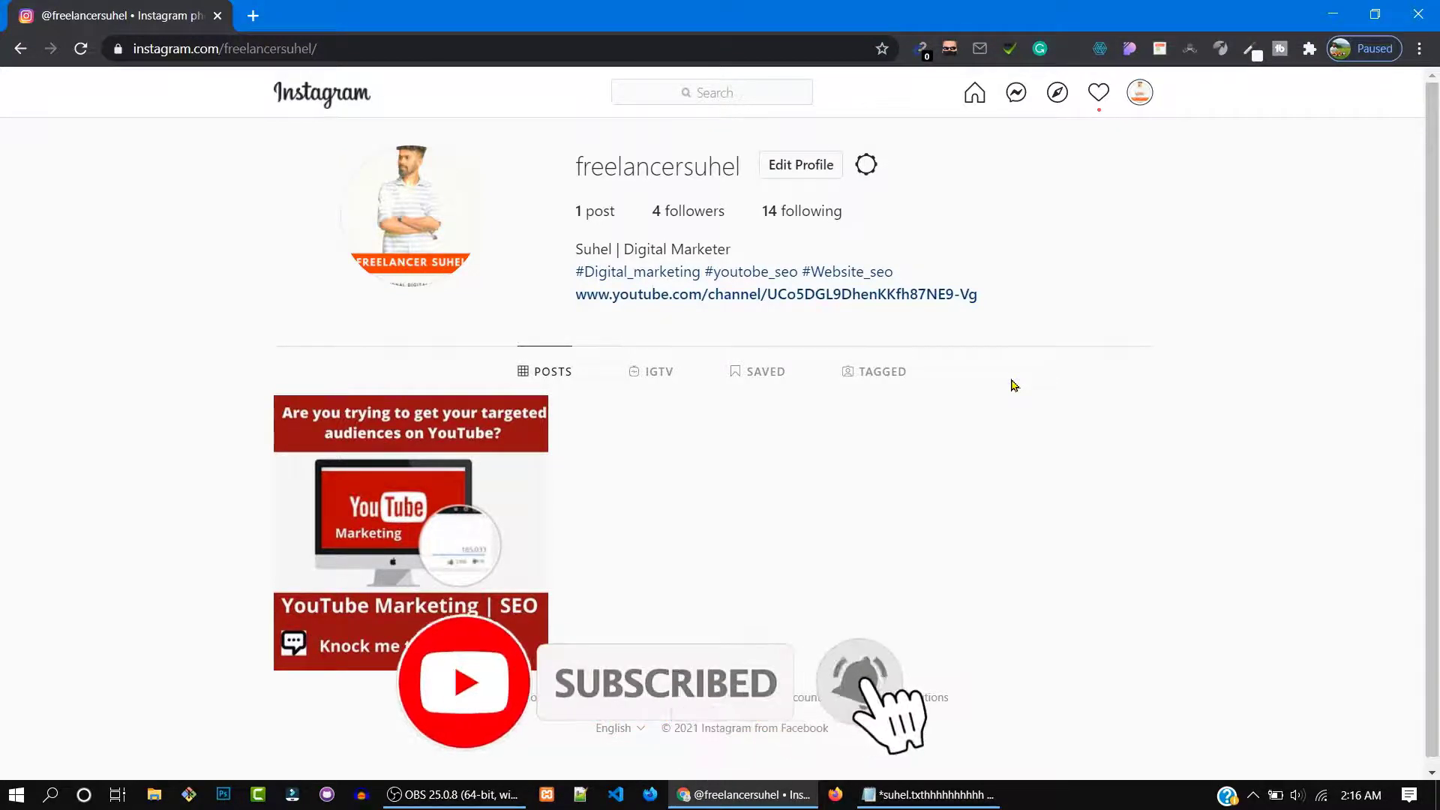
scroll(1015, 387, down, 1)
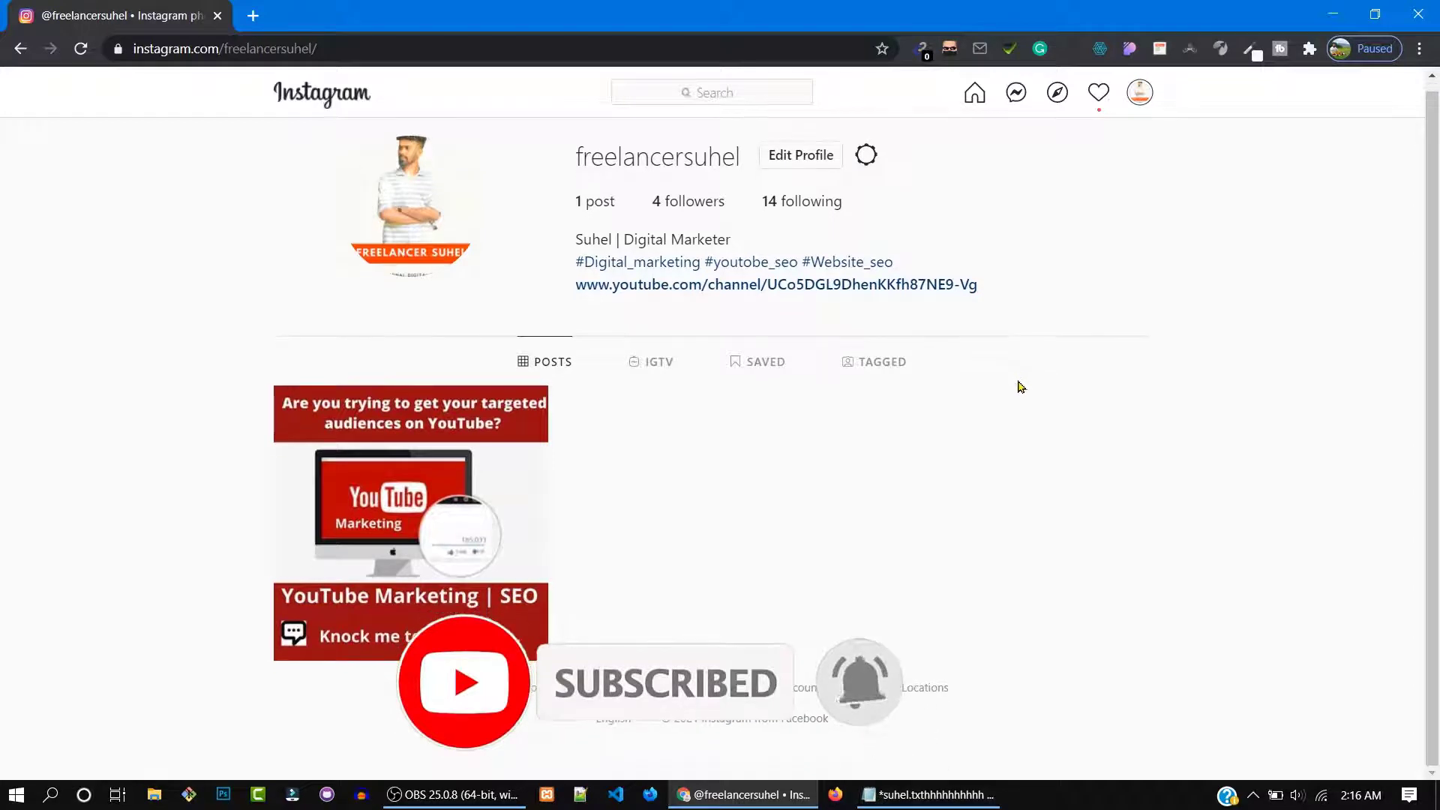
scroll(1020, 391, up, 1)
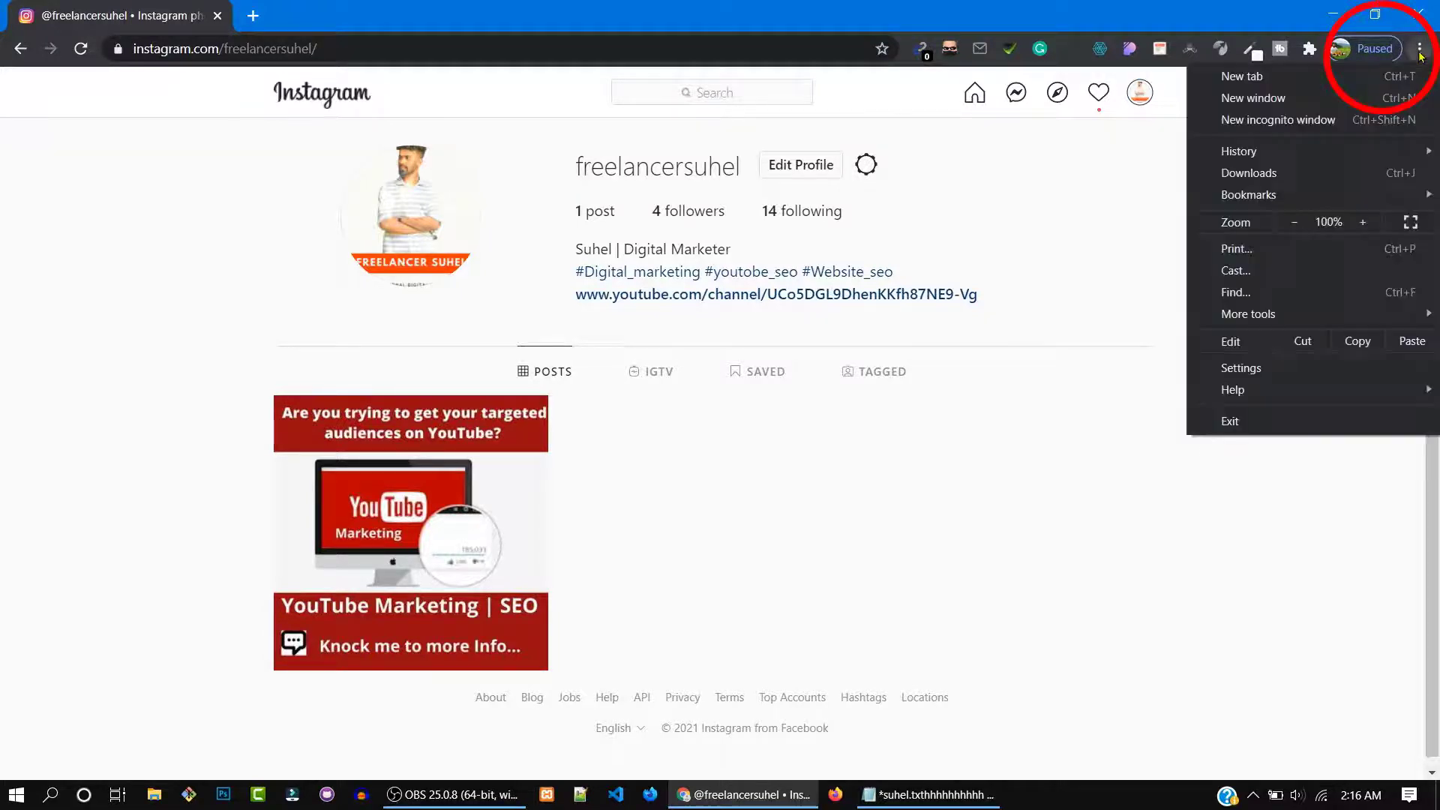
Open Chrome's developer tools on the Instagram profile page and turn on device emulation
click(1420, 49)
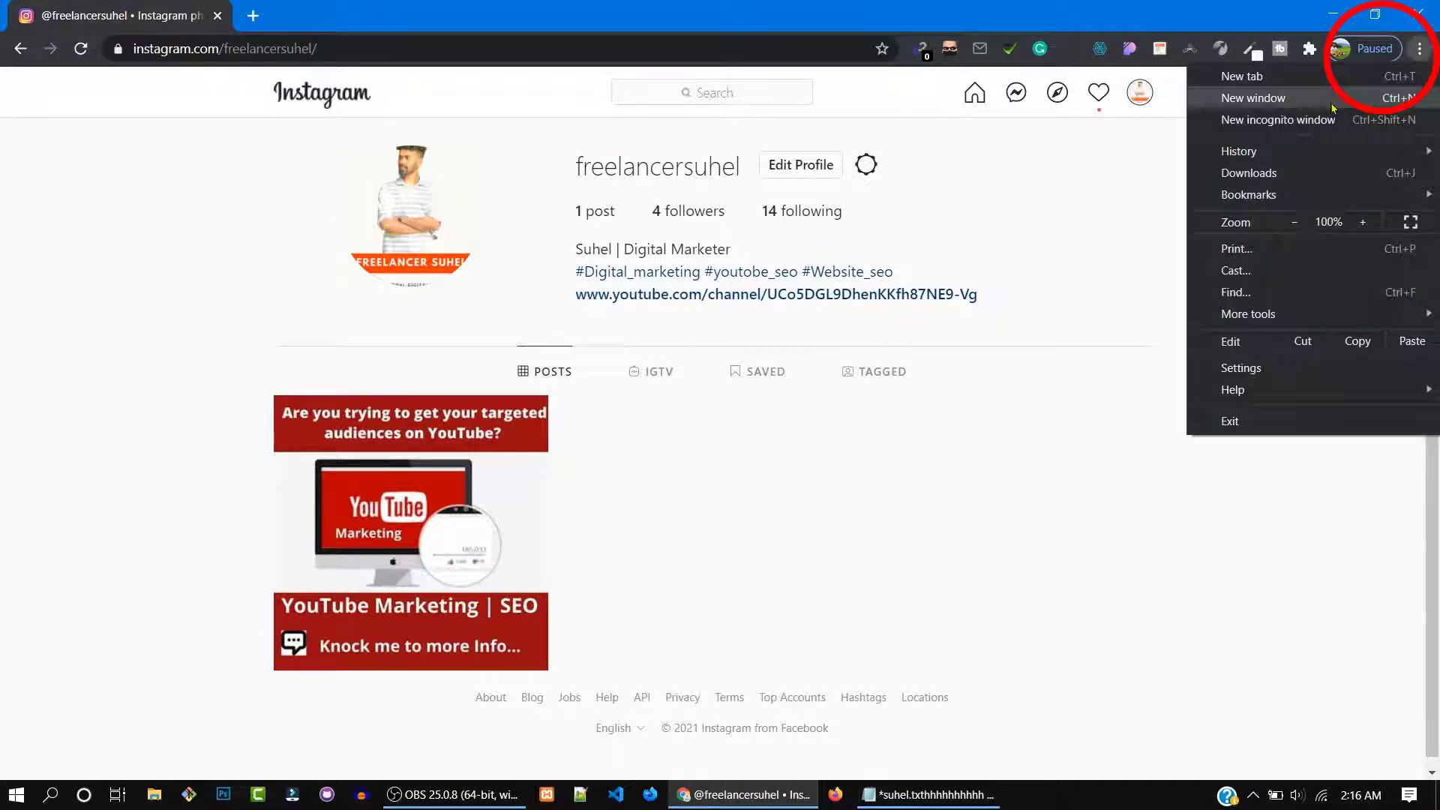
mouse_move(1234, 318)
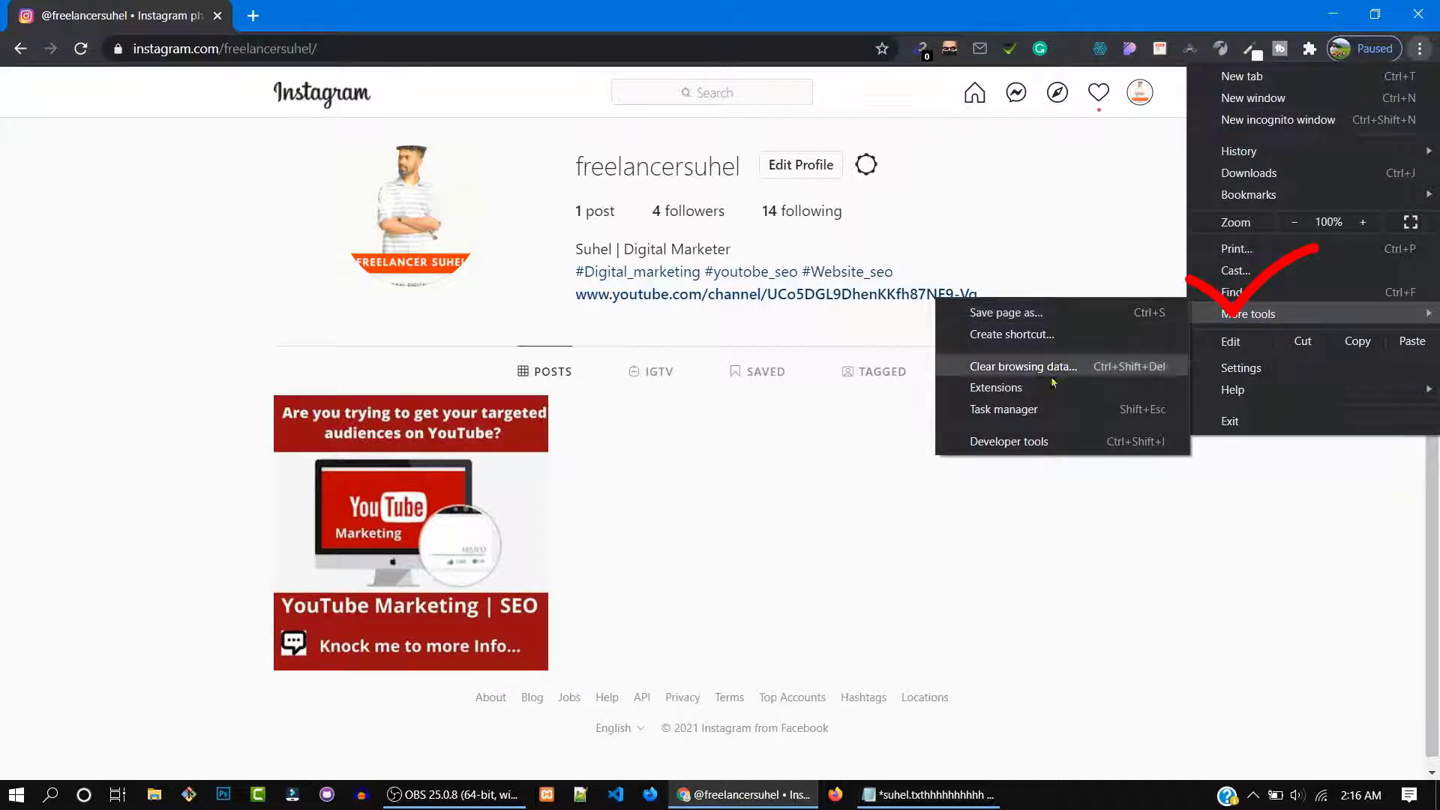
click(1015, 444)
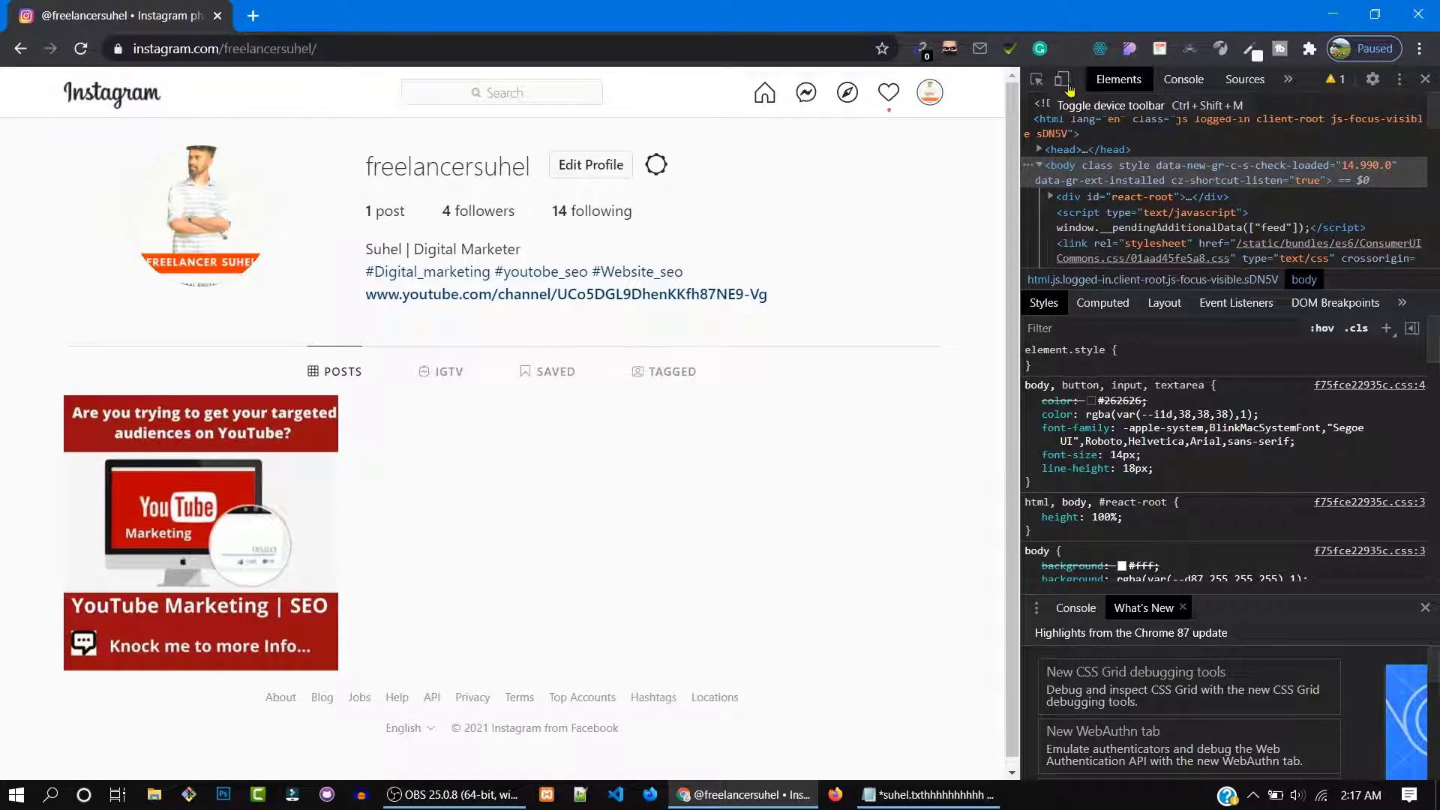
click(1065, 82)
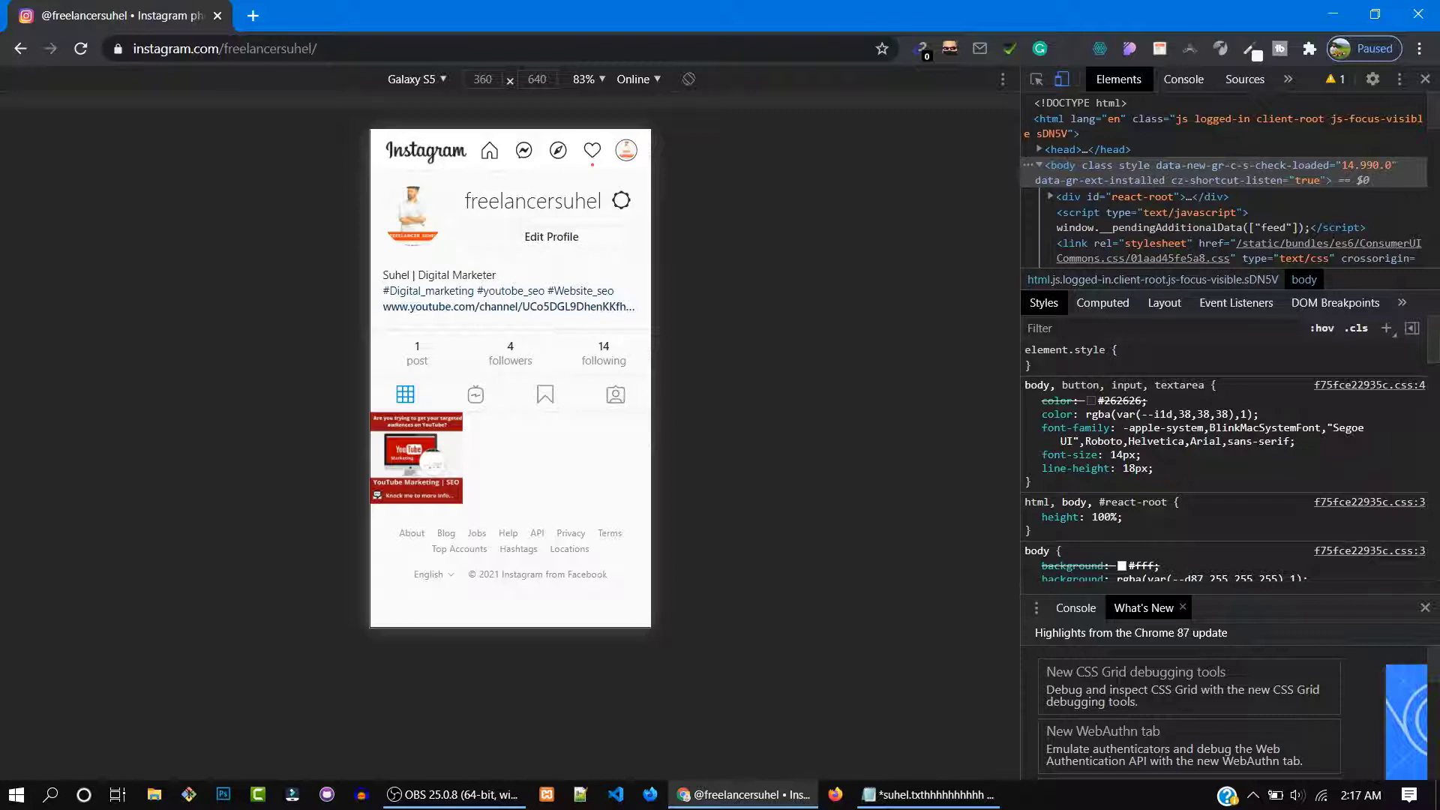
Try emulating an iPad for the Instagram profile and reload the page
click(444, 83)
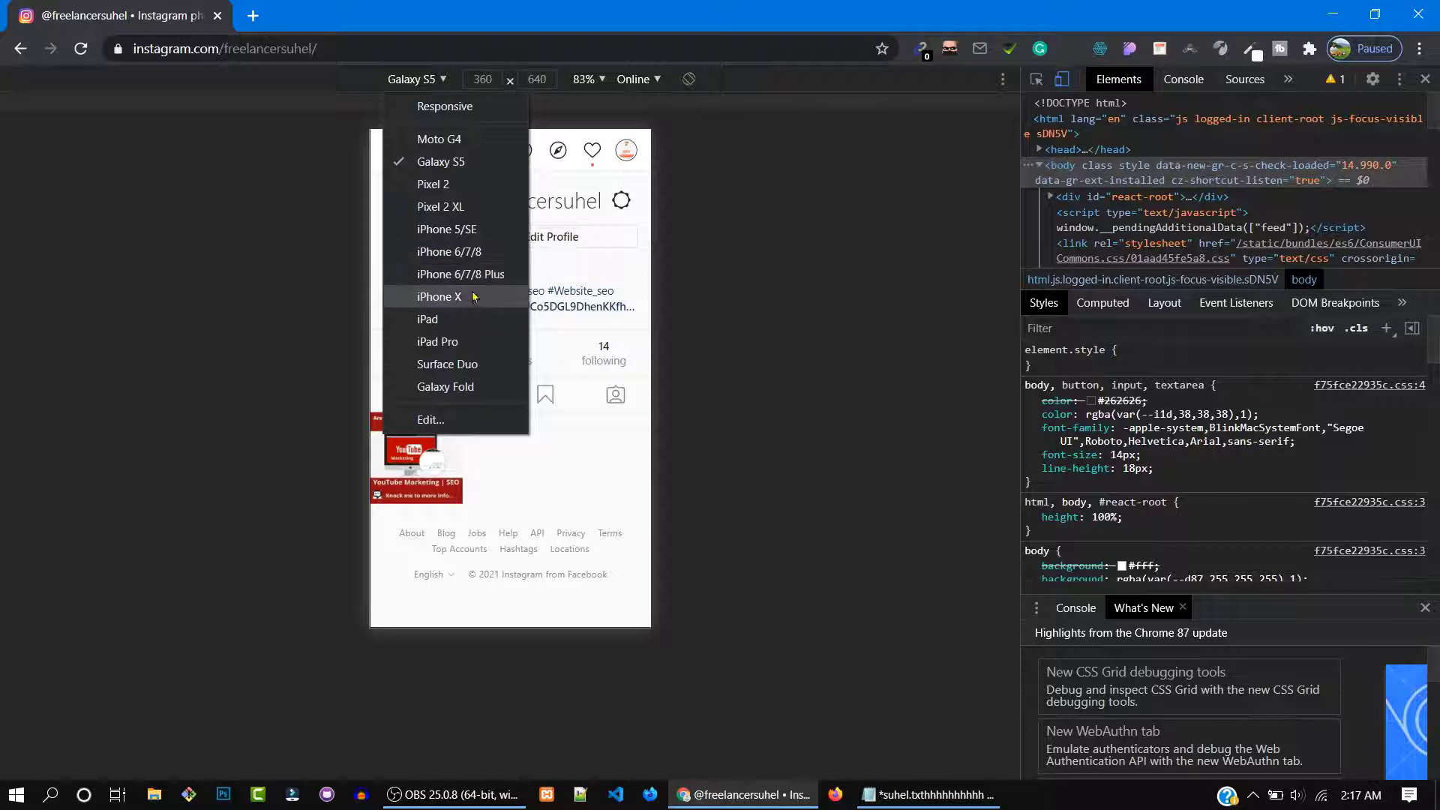
click(444, 321)
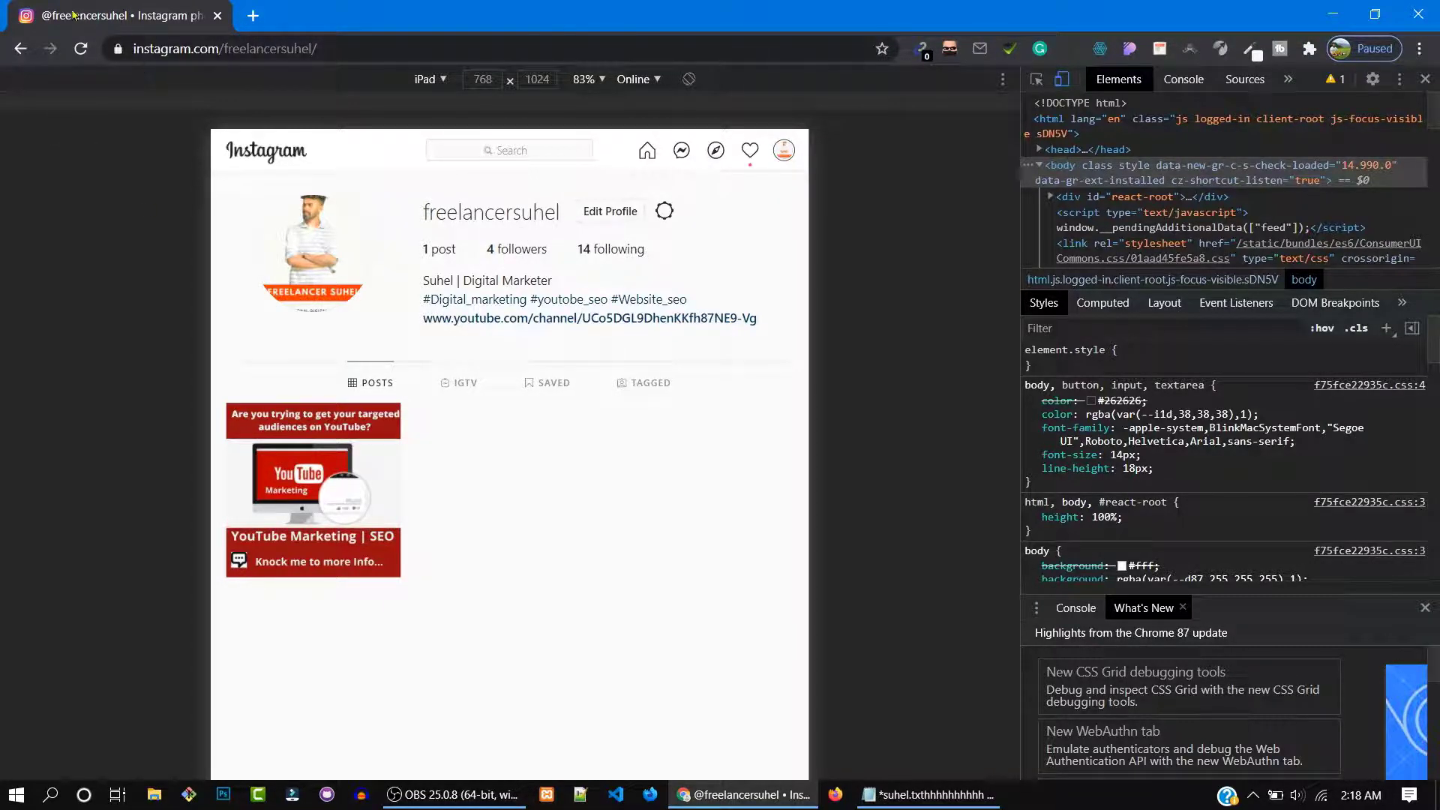
click(82, 50)
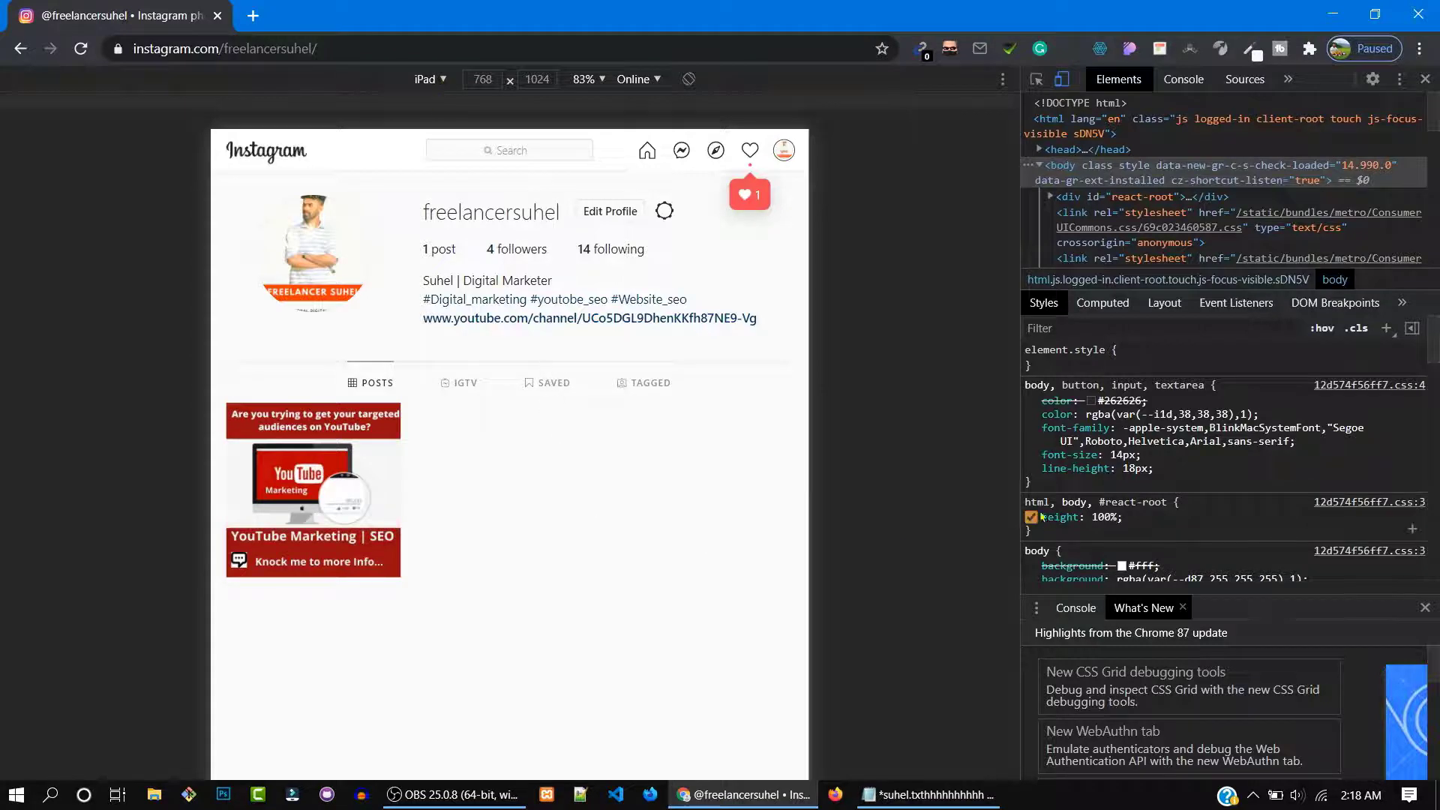
scroll(1434, 172, down, 2)
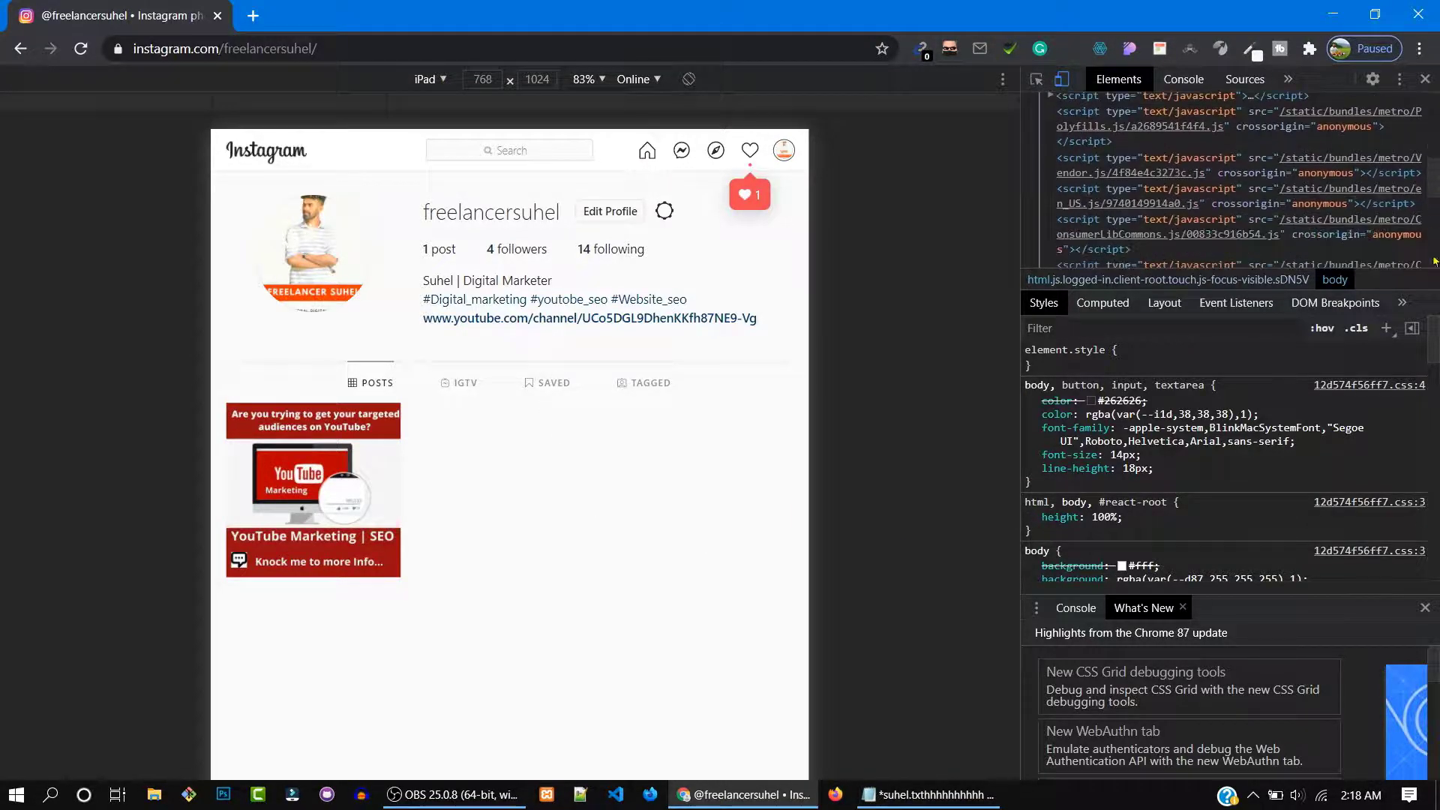
scroll(1223, 458, down, 5)
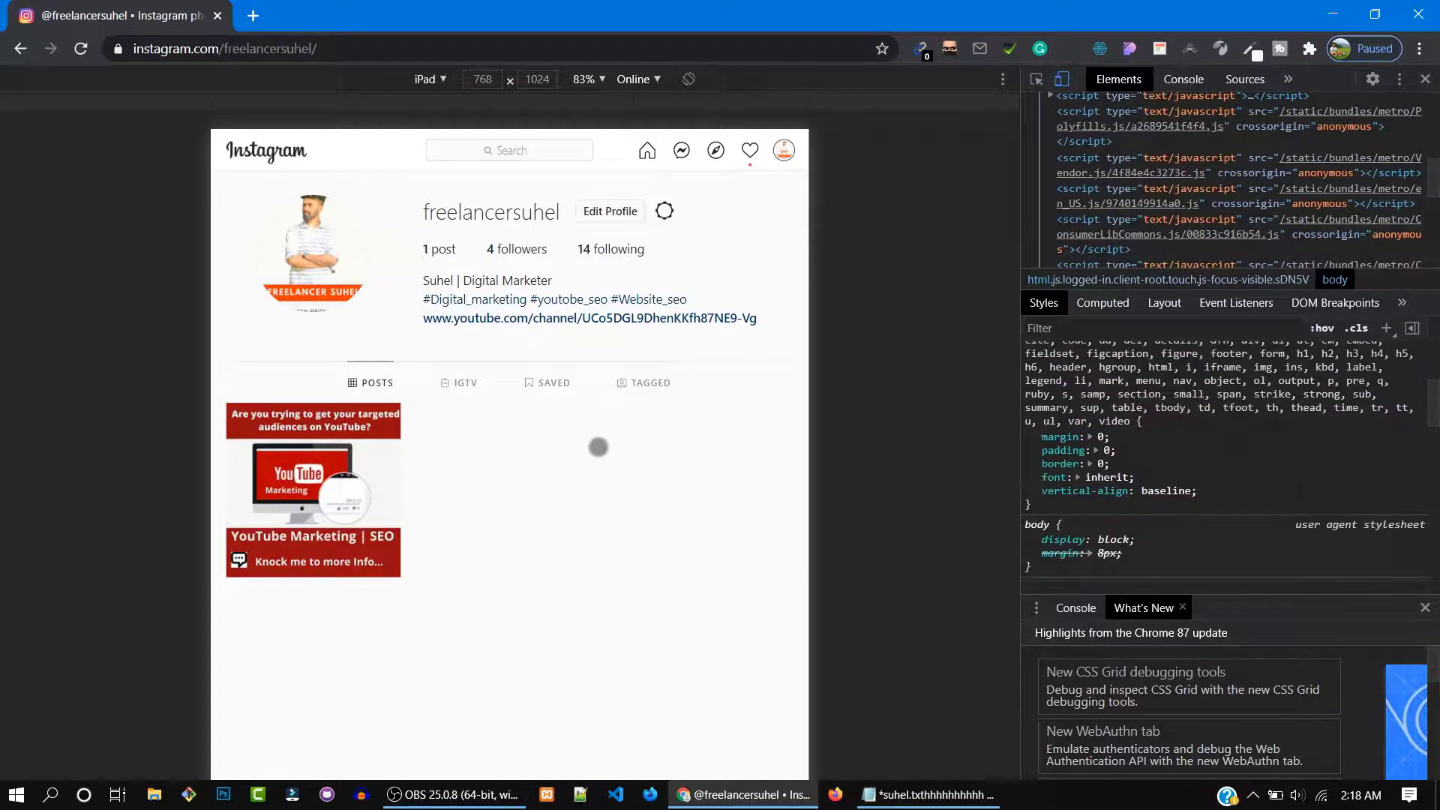
Set the emulated device to Galaxy S5 and reload the Instagram profile page
click(438, 79)
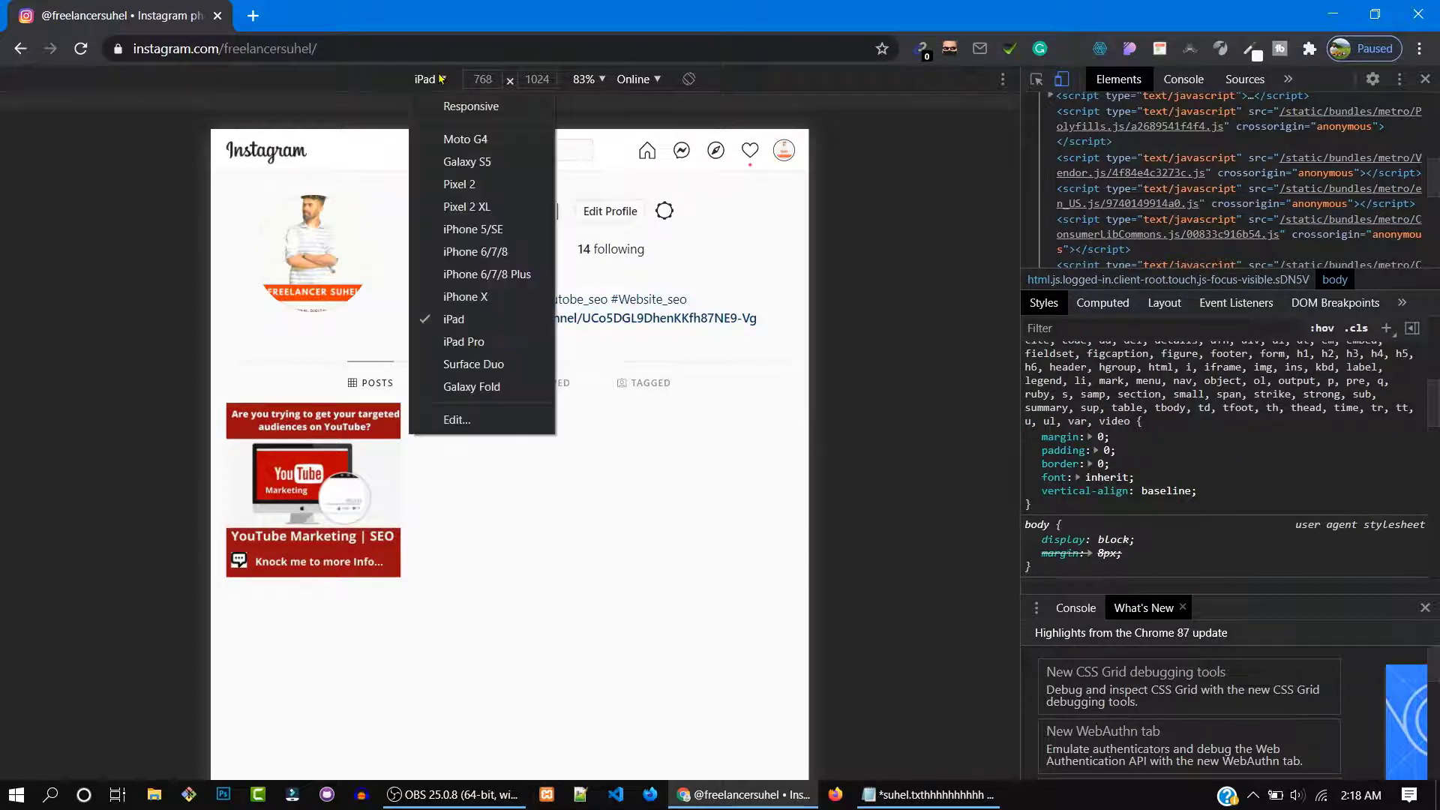
click(489, 162)
click(81, 50)
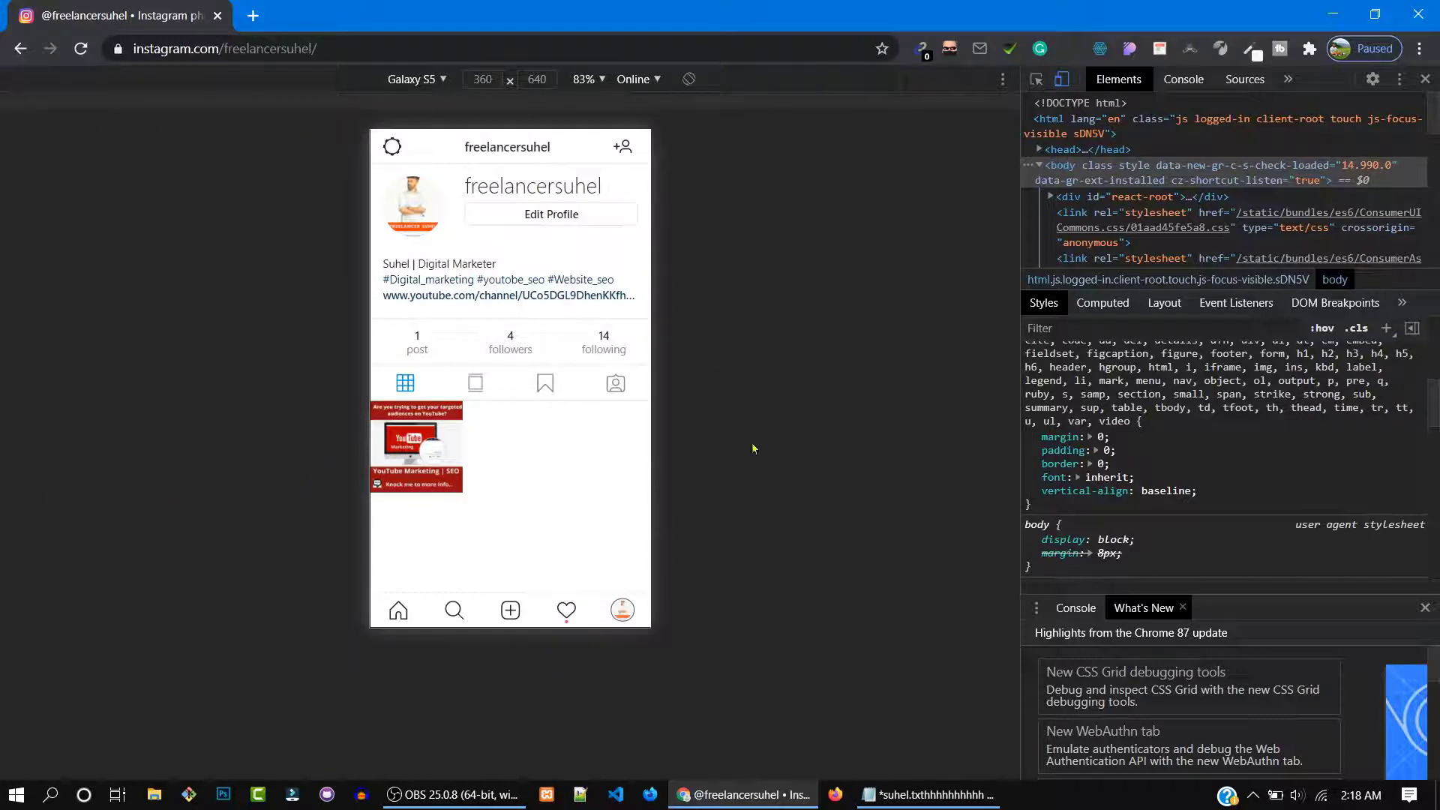
Turn off device emulation and close the developer tools, keeping Instagram's mobile layout loaded
click(1068, 78)
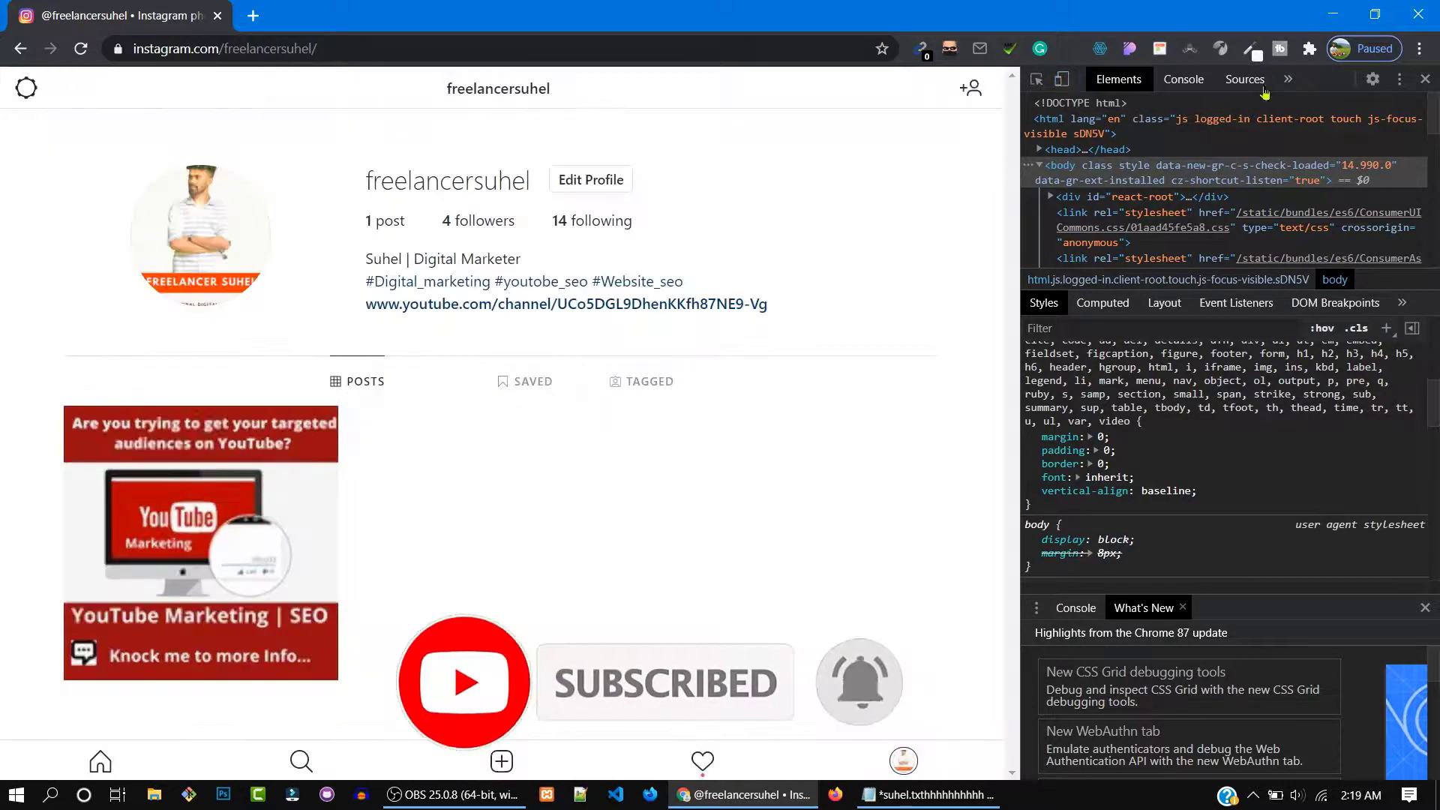
click(1425, 80)
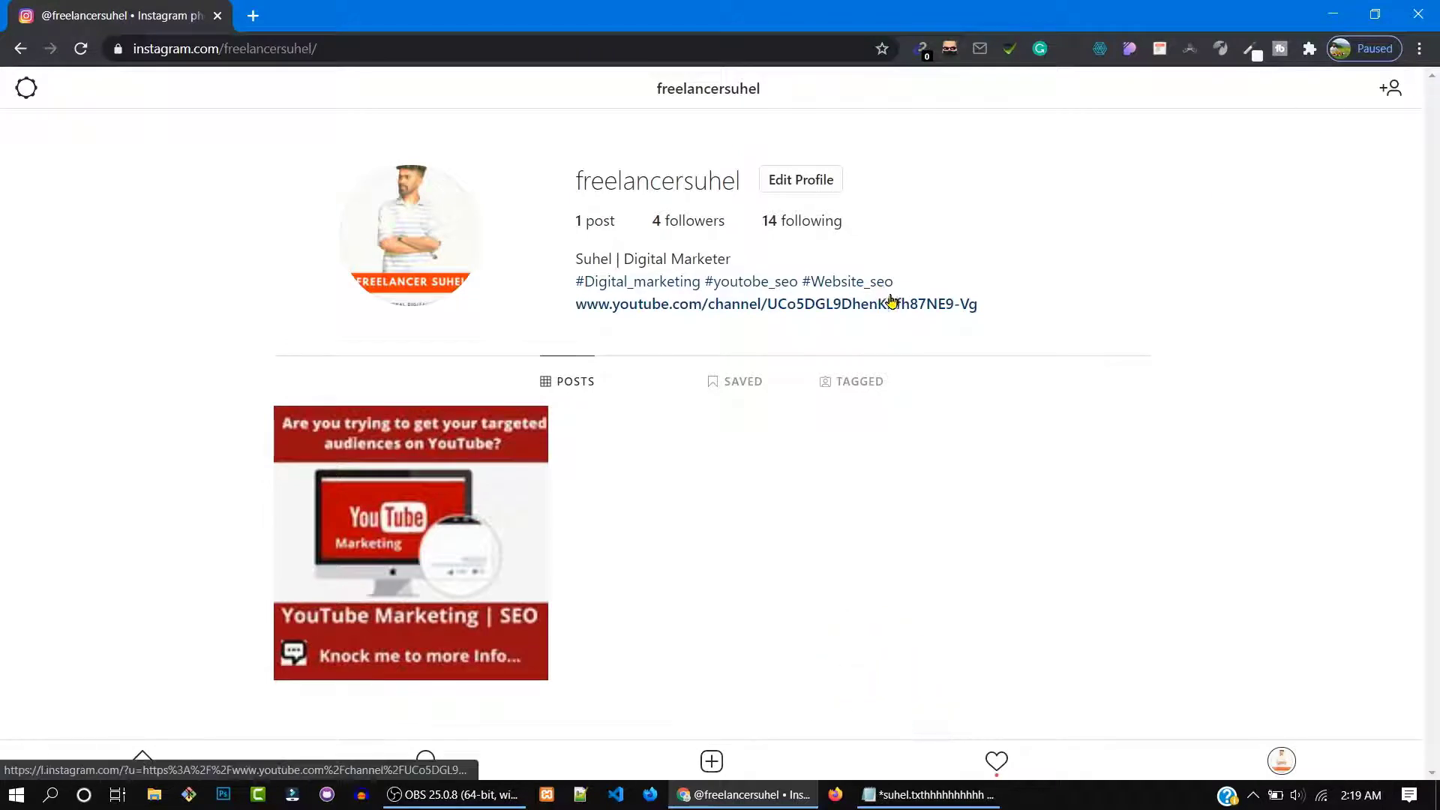
click(897, 759)
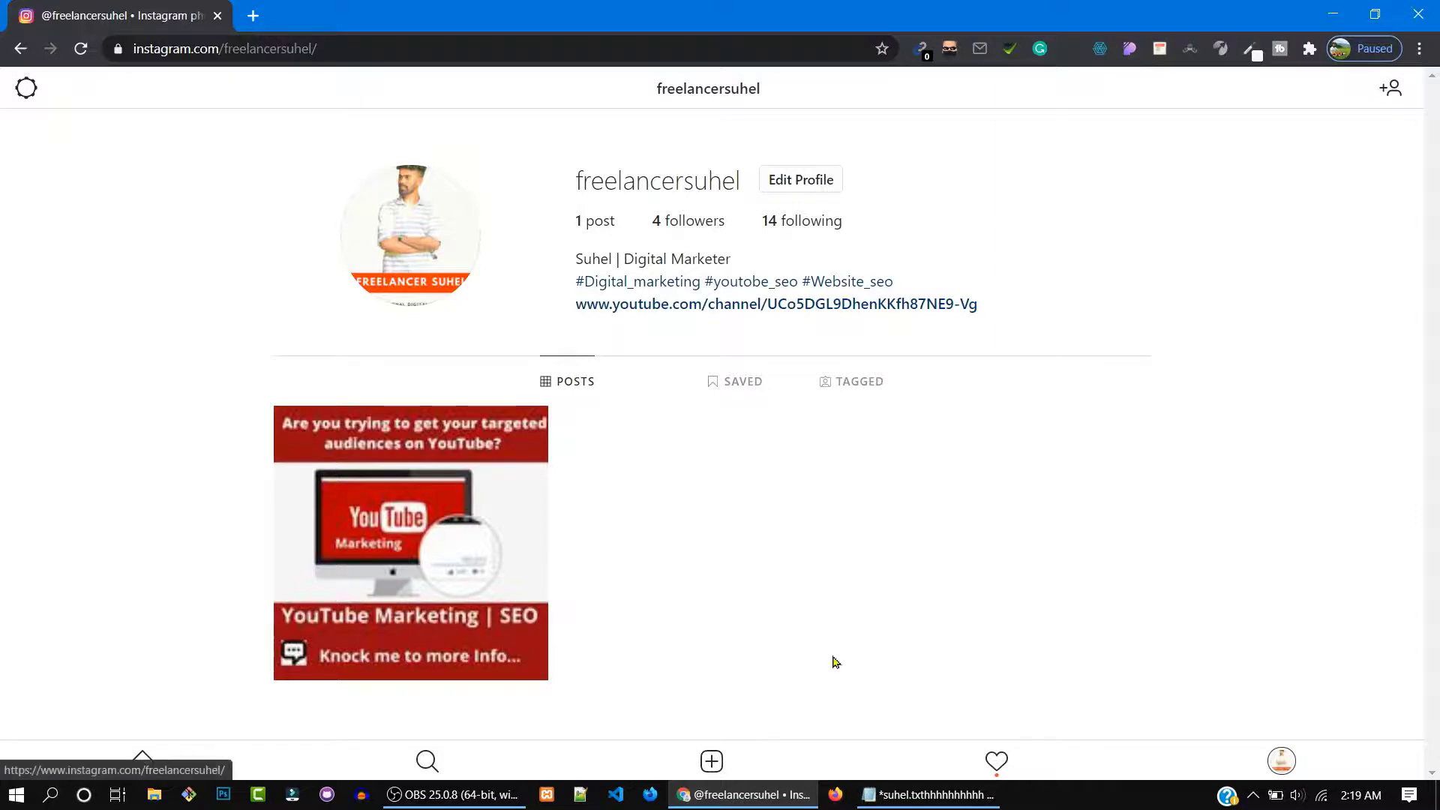
Start a new Instagram post with the photo ffdf.jpg from the Downloads folder
click(711, 762)
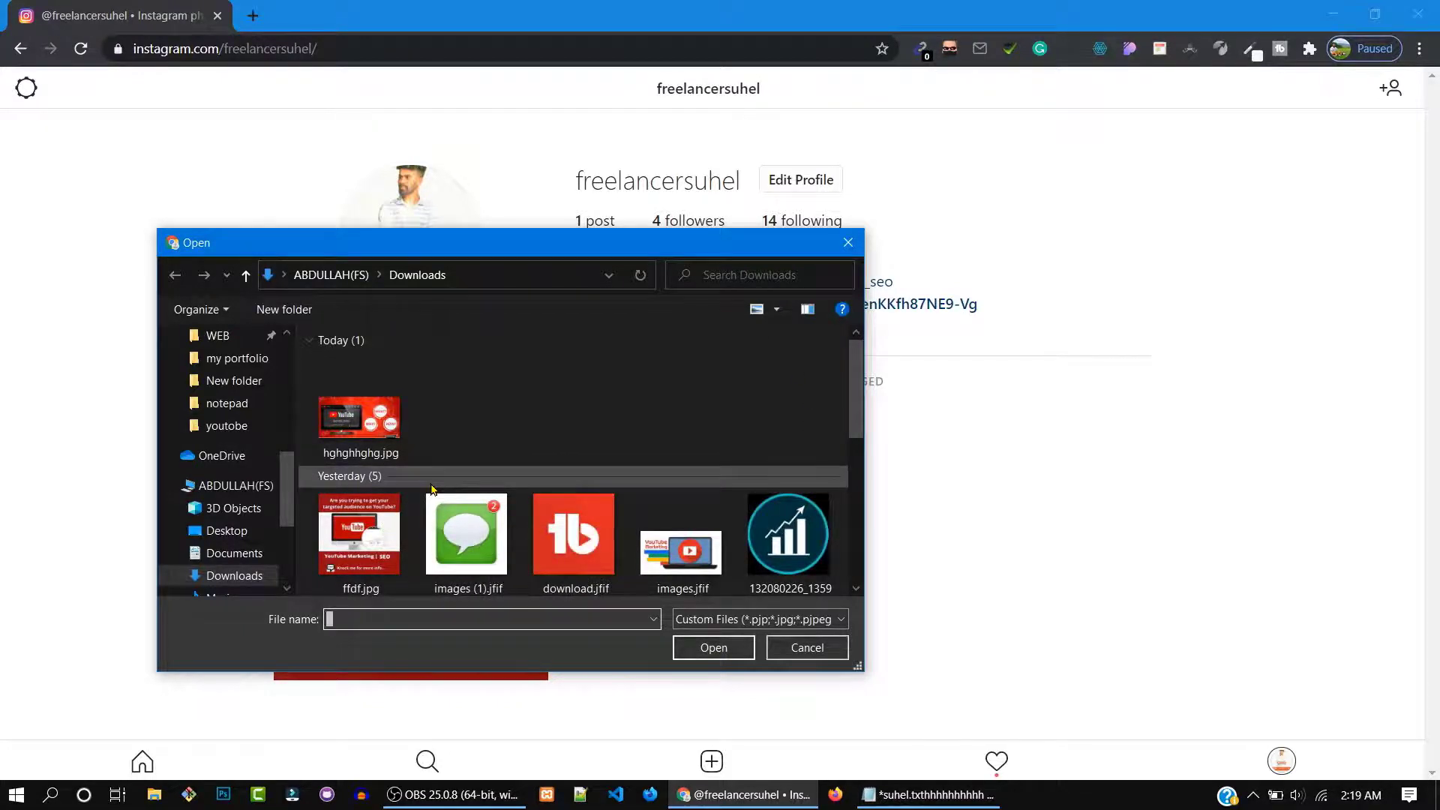
scroll(431, 489, down, 1)
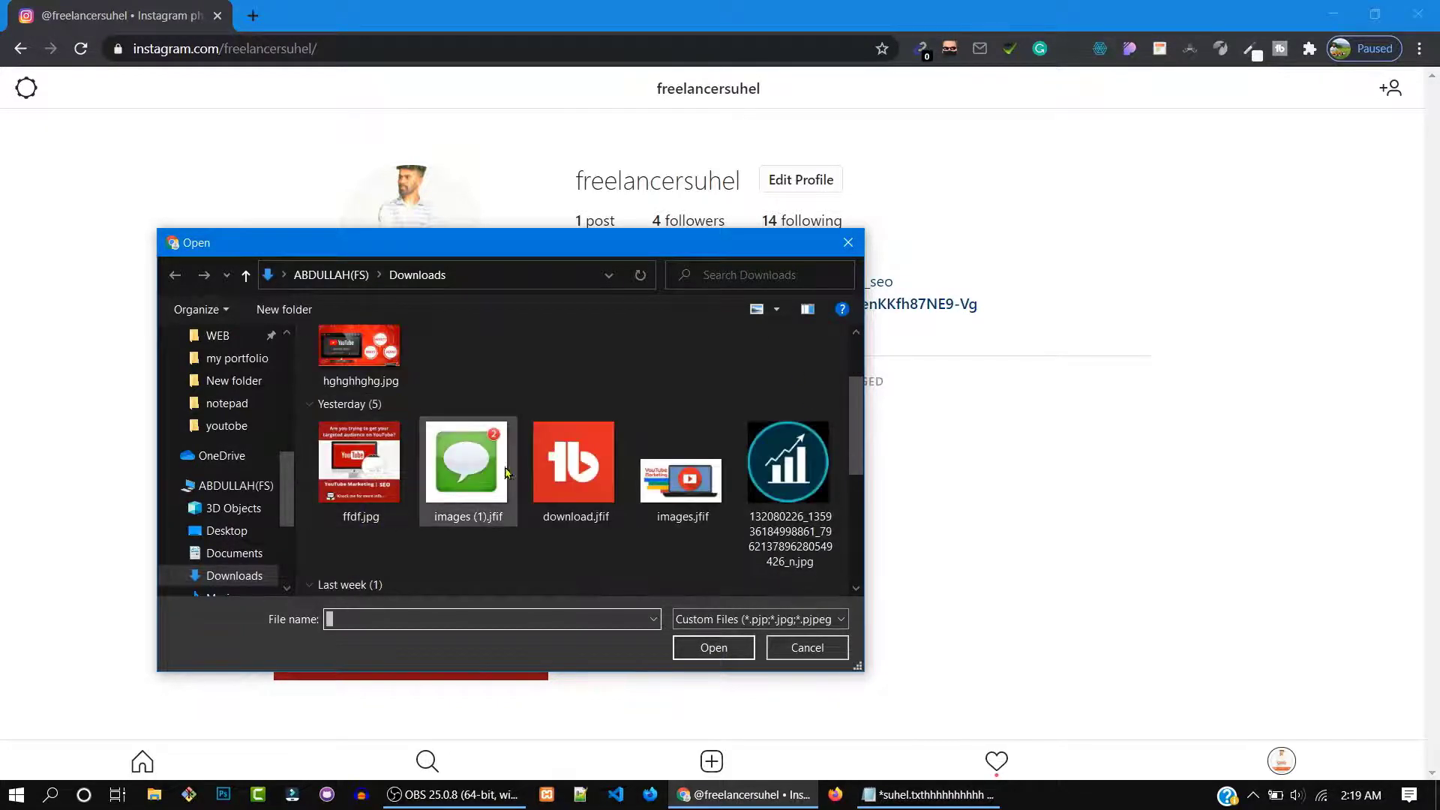
click(355, 470)
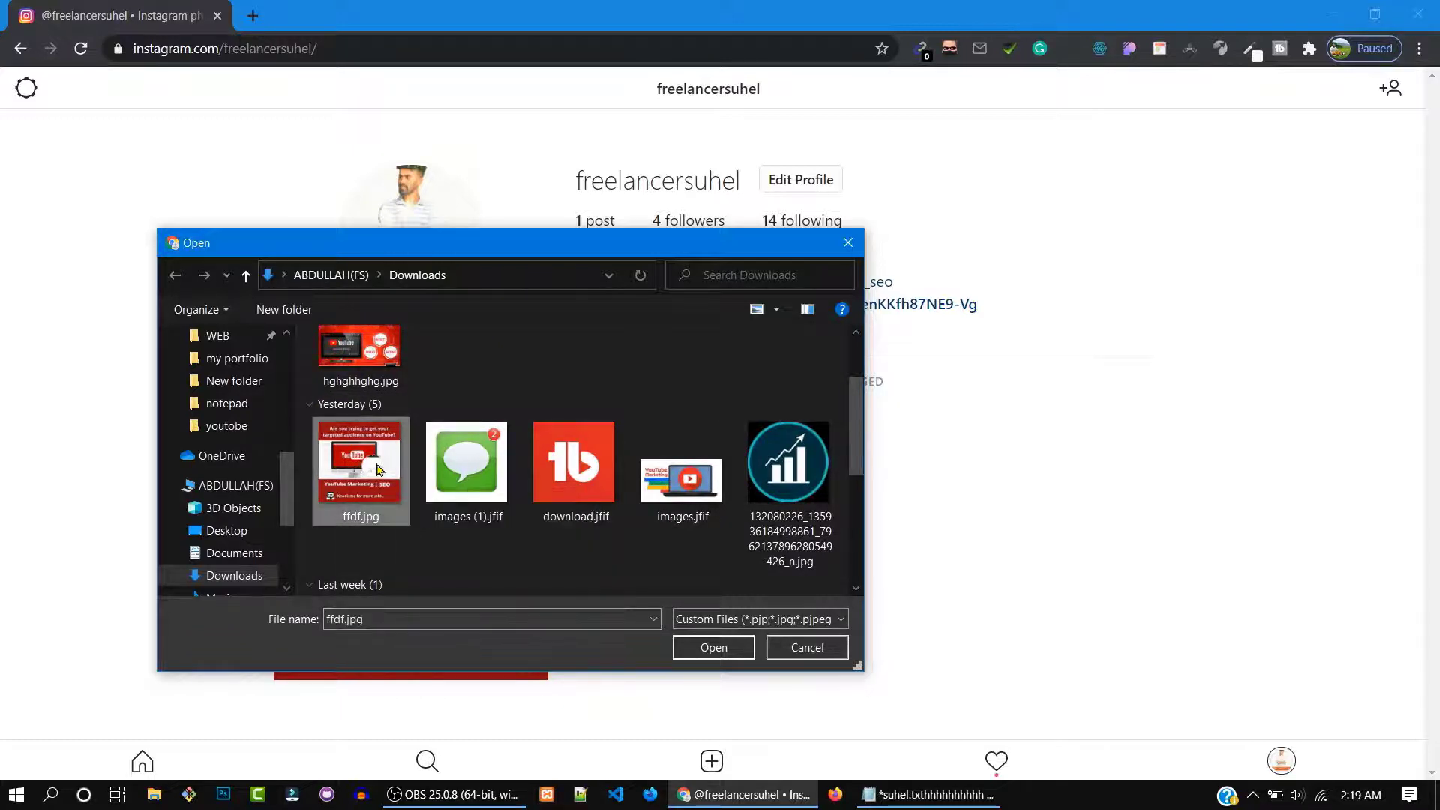
click(716, 651)
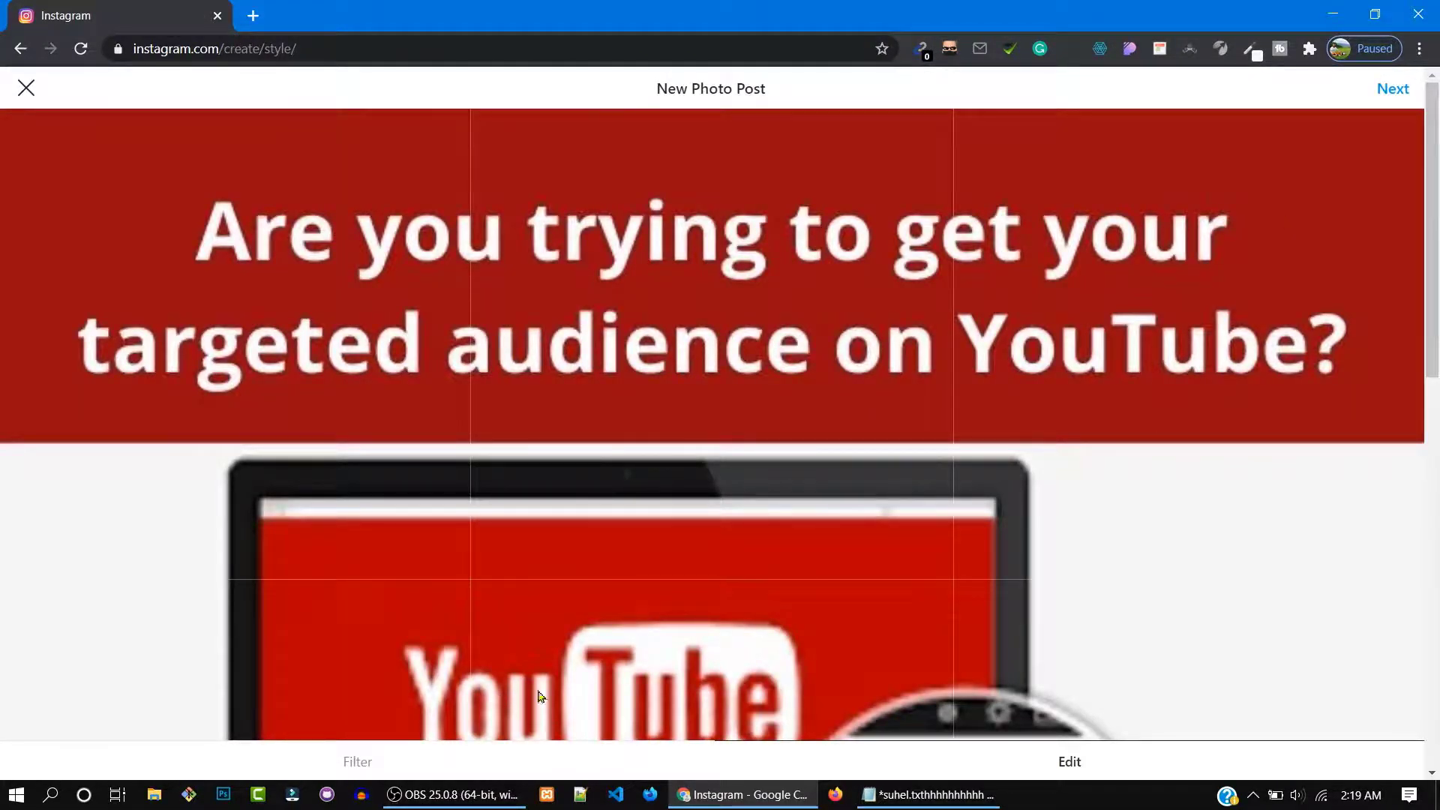
Examine the whole photo in the new post's edit preview
scroll(824, 553, down, 5)
scroll(802, 573, up, 5)
scroll(750, 593, down, 10)
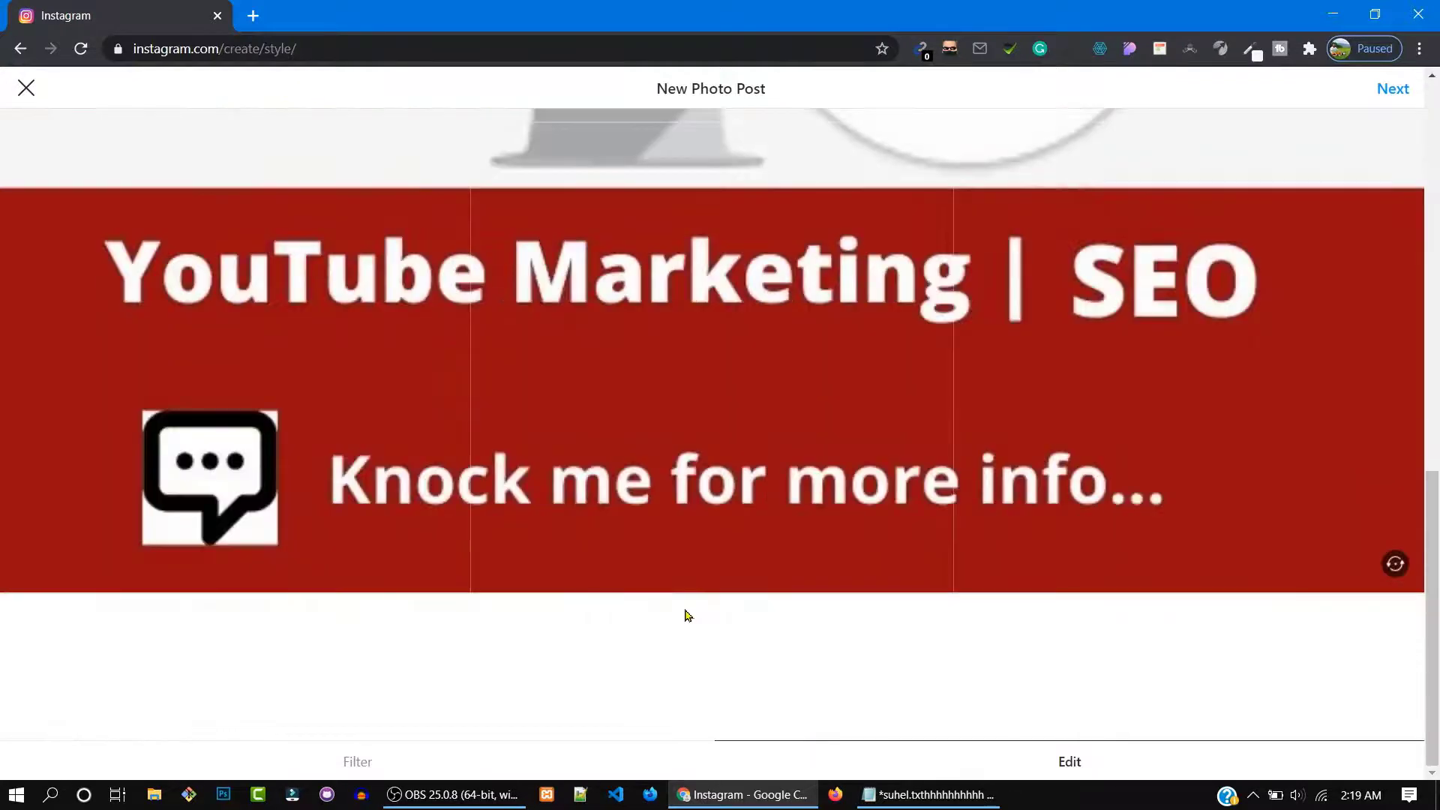
scroll(688, 614, up, 10)
scroll(689, 614, down, 10)
scroll(797, 354, up, 10)
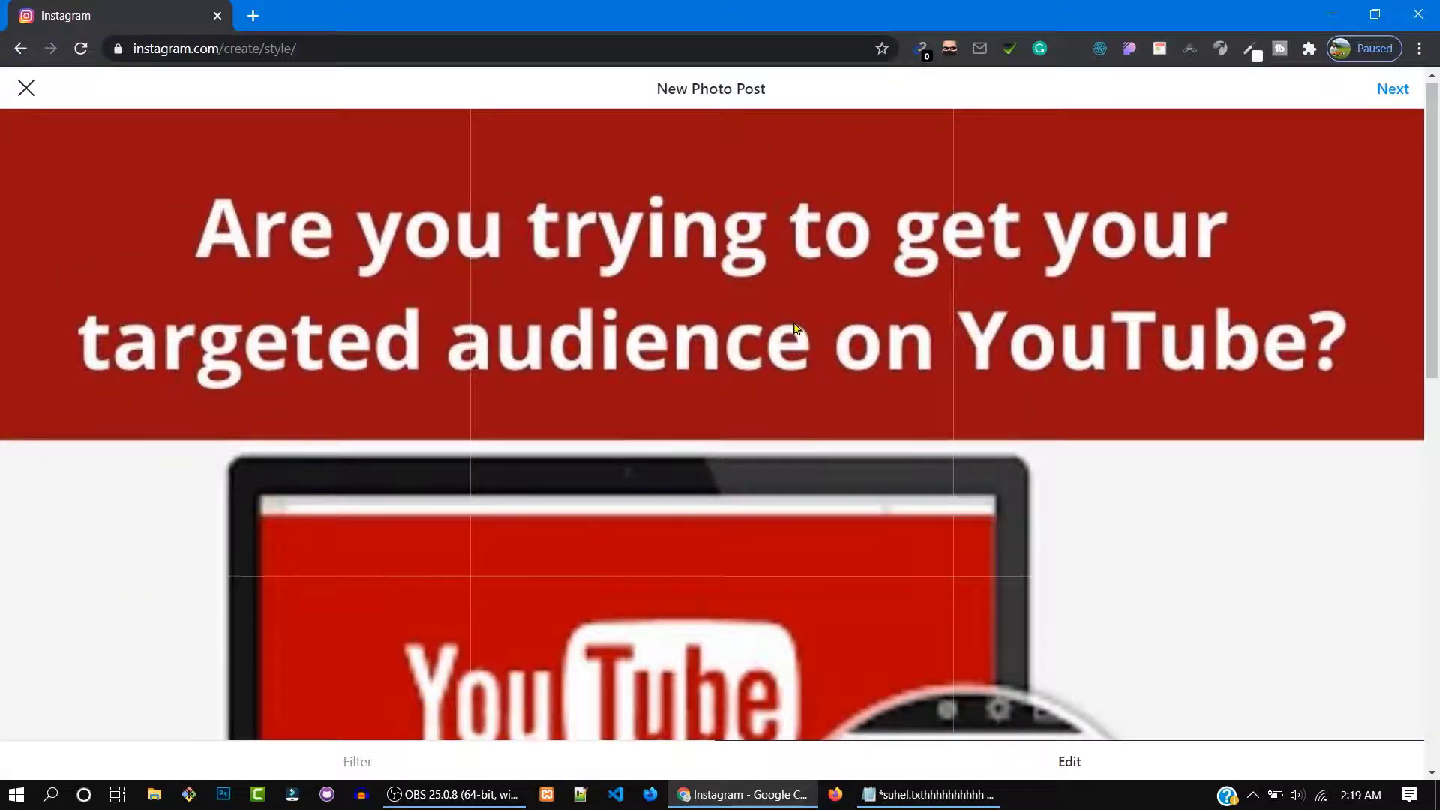
Try rotating the photo through one full turn in four successive rotations
scroll(795, 328, down, 10)
scroll(1145, 443, down, 1)
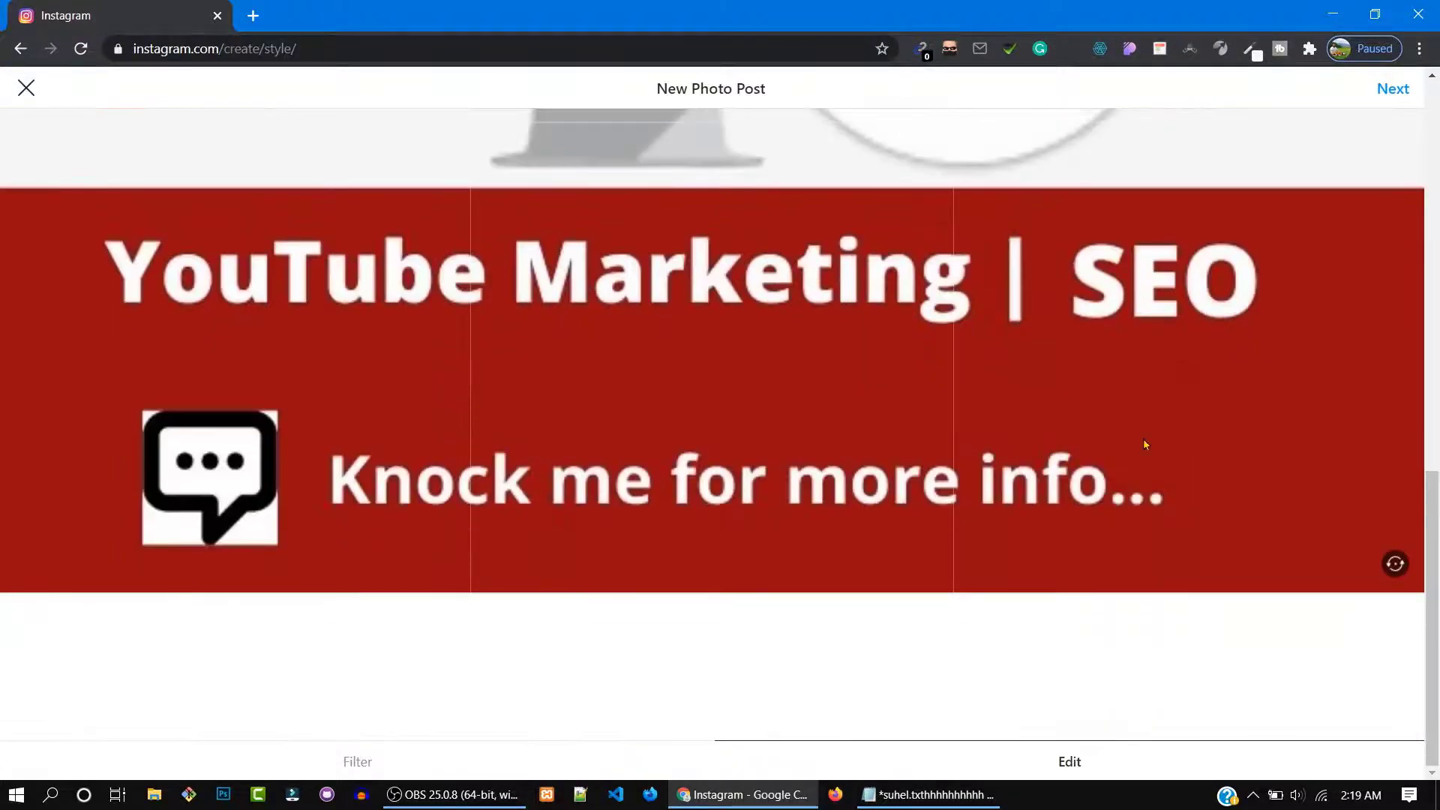
click(1396, 569)
click(1397, 569)
click(1397, 569)
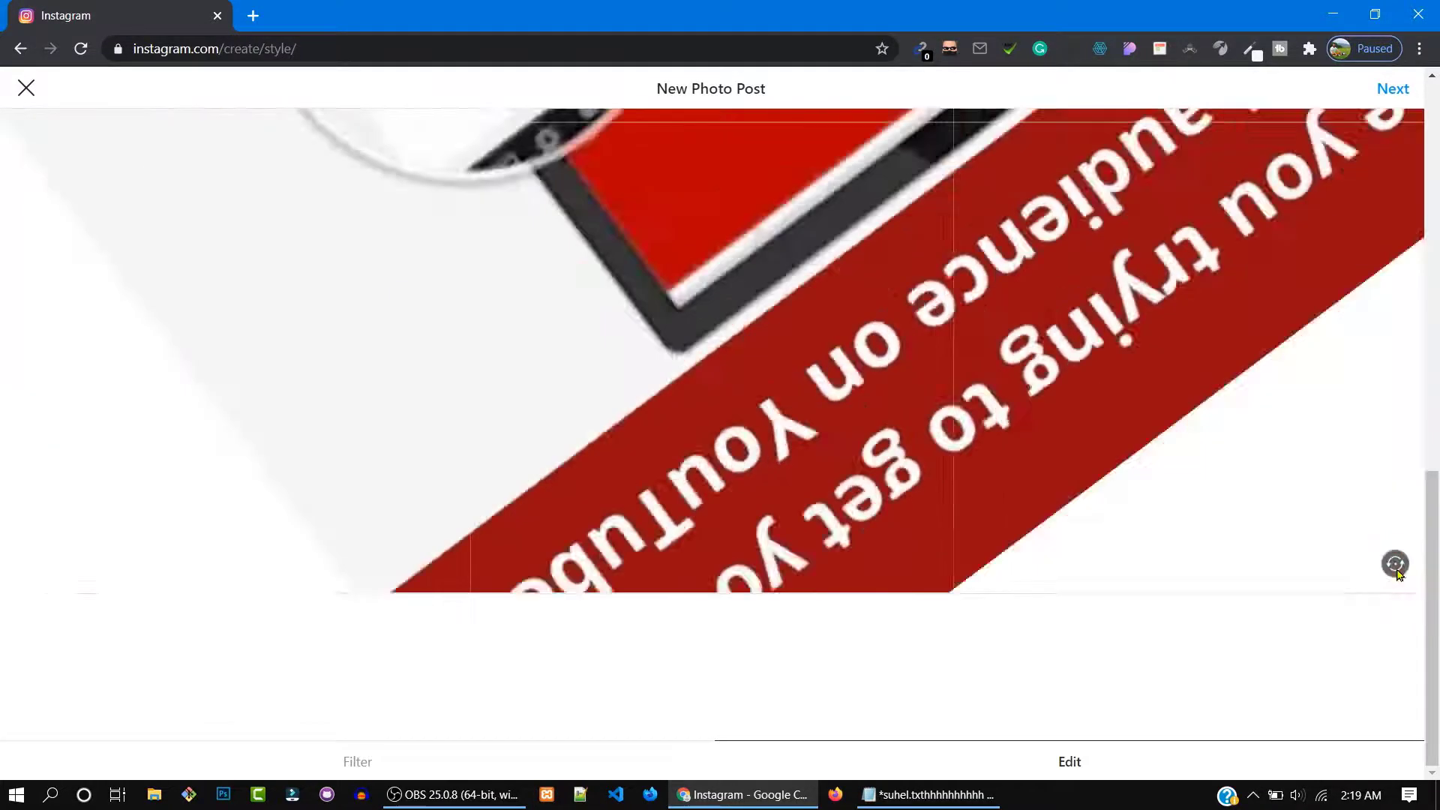
click(1397, 569)
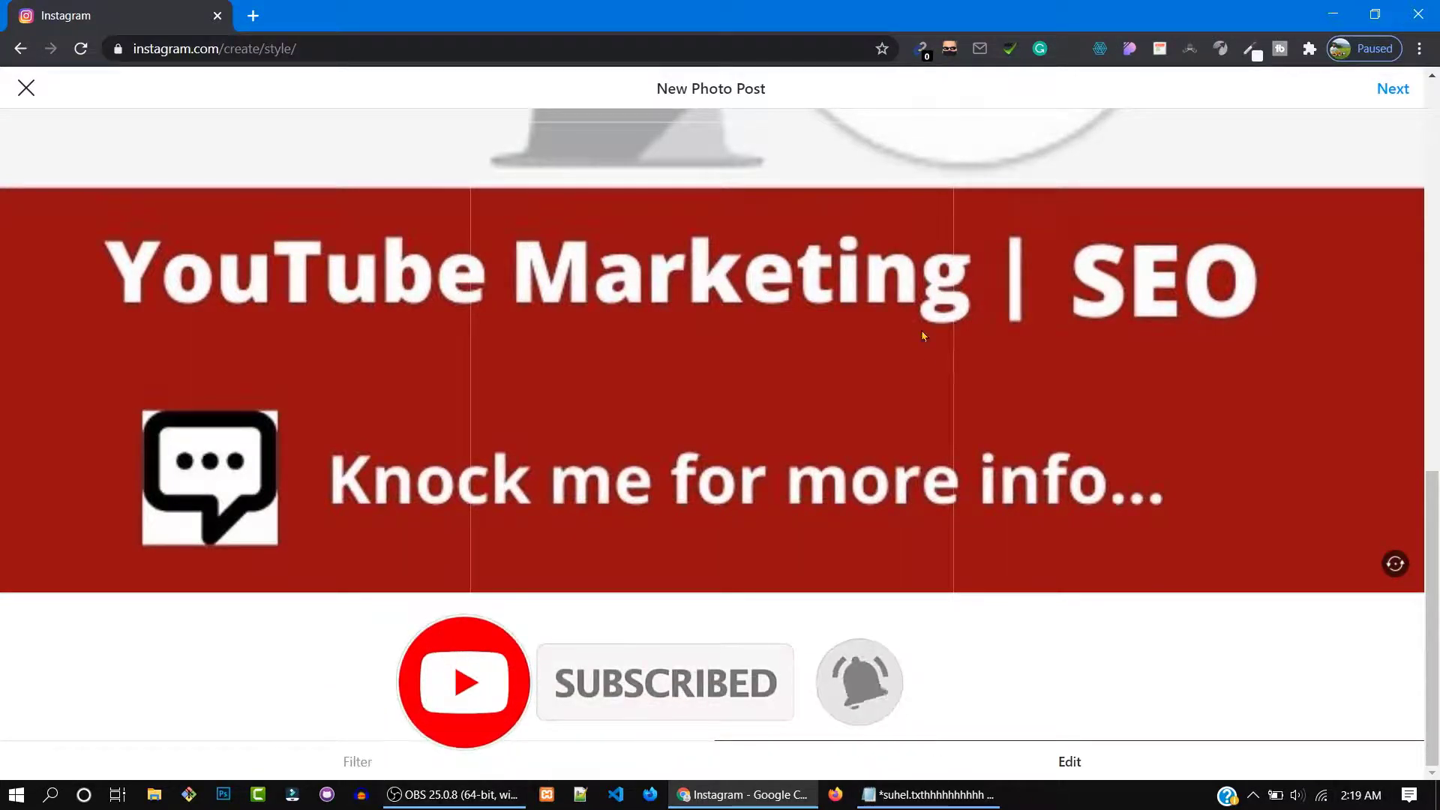
Share the photo post without a caption, location or tagged people, and check it in the home feed
scroll(922, 345, up, 10)
scroll(916, 370, down, 10)
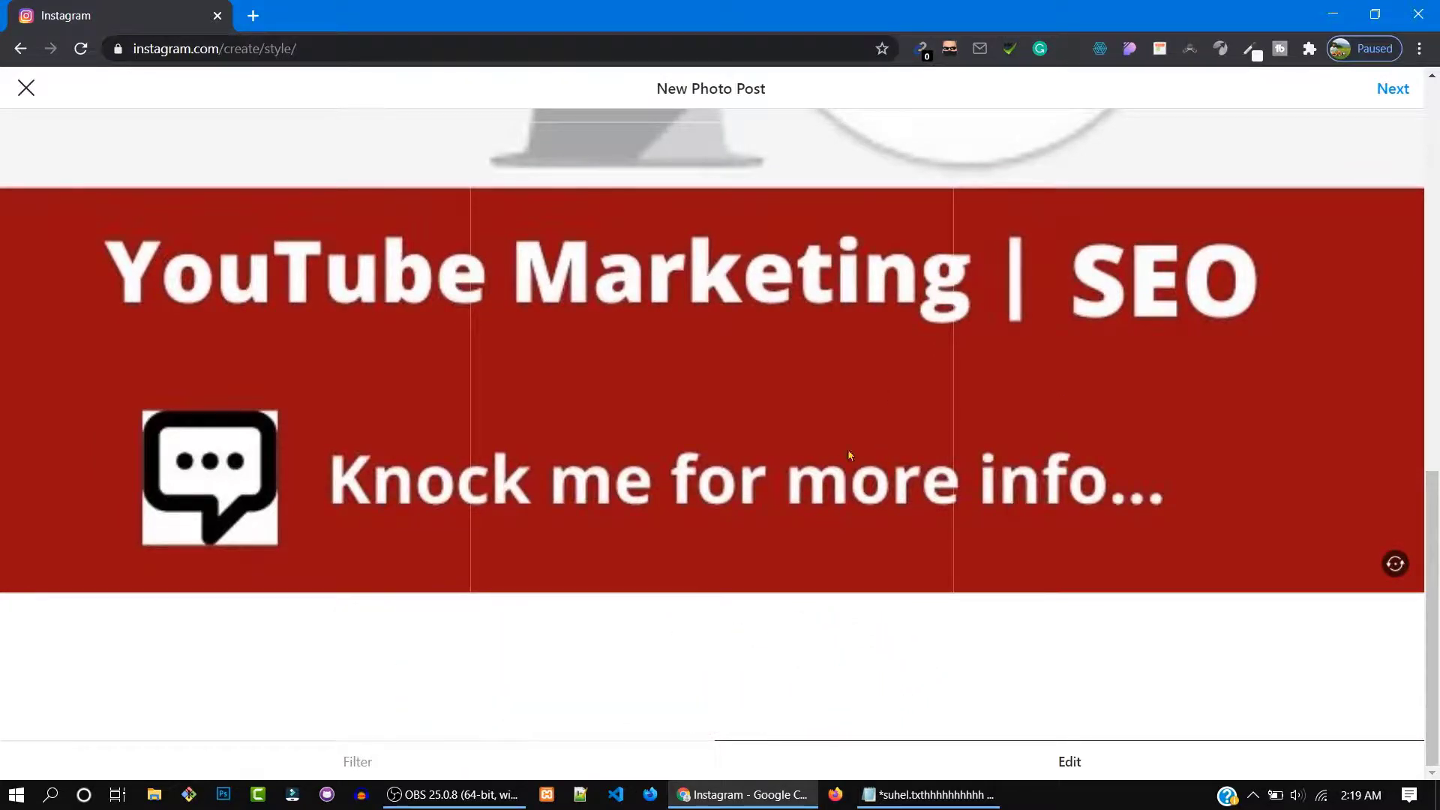
scroll(712, 413, up, 10)
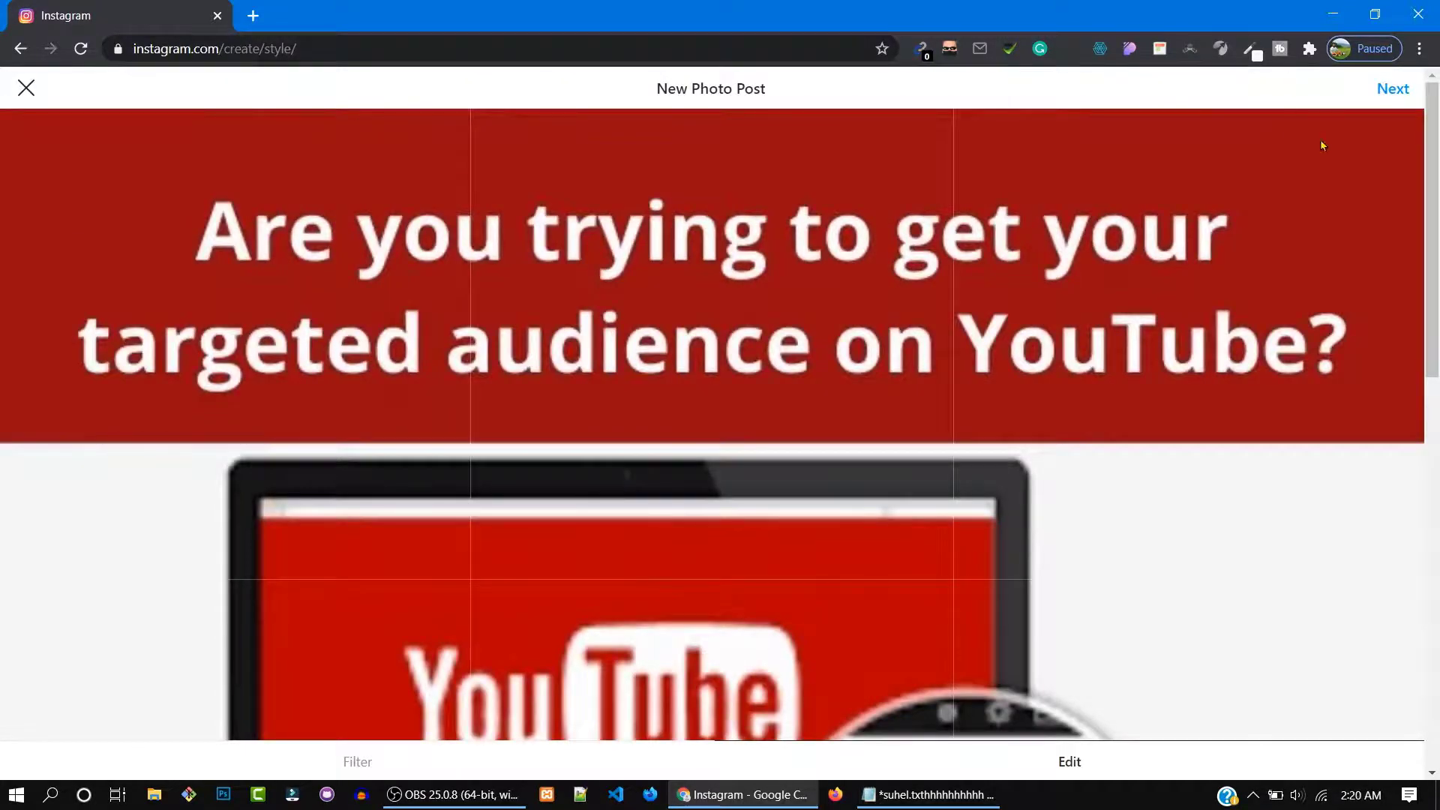
click(1396, 90)
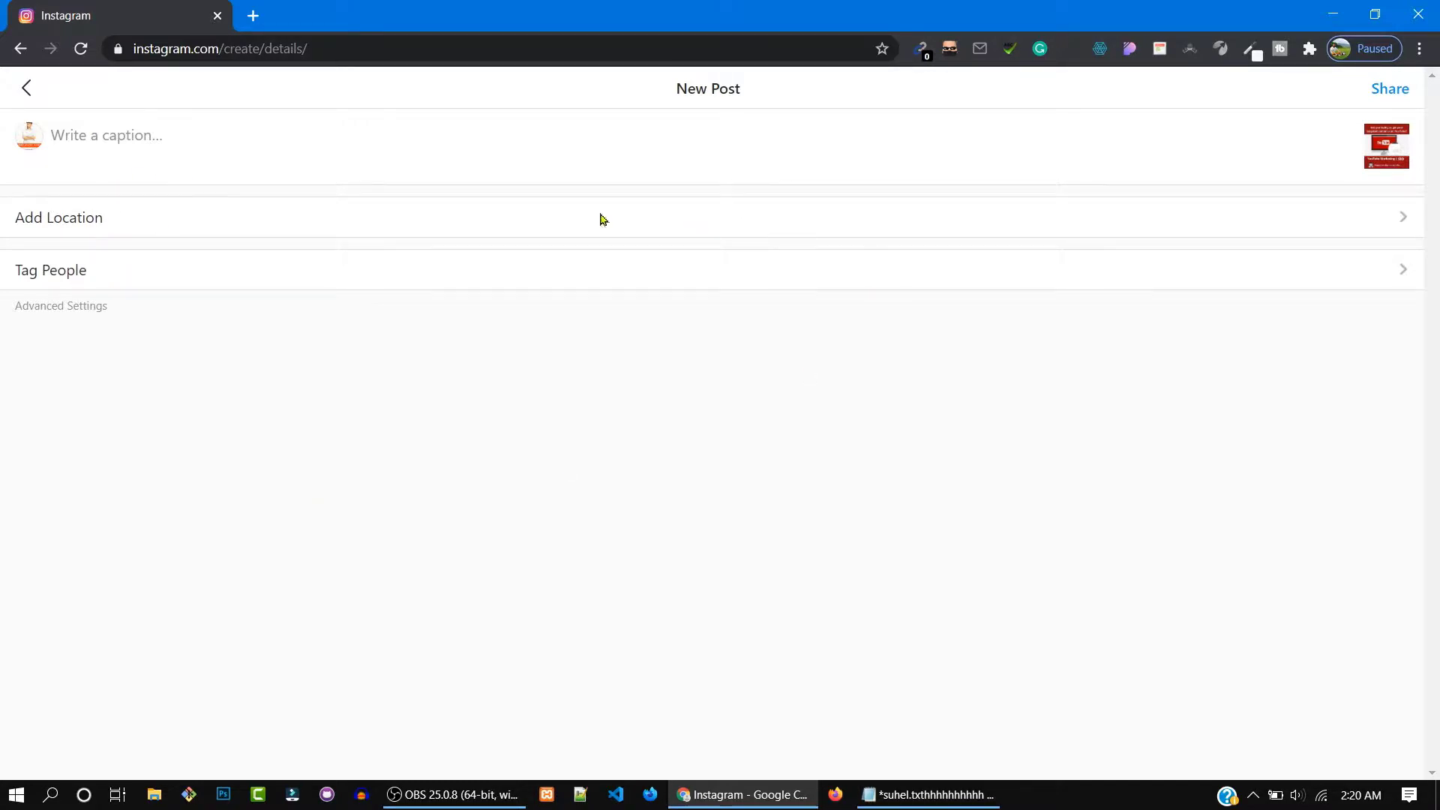
click(1392, 89)
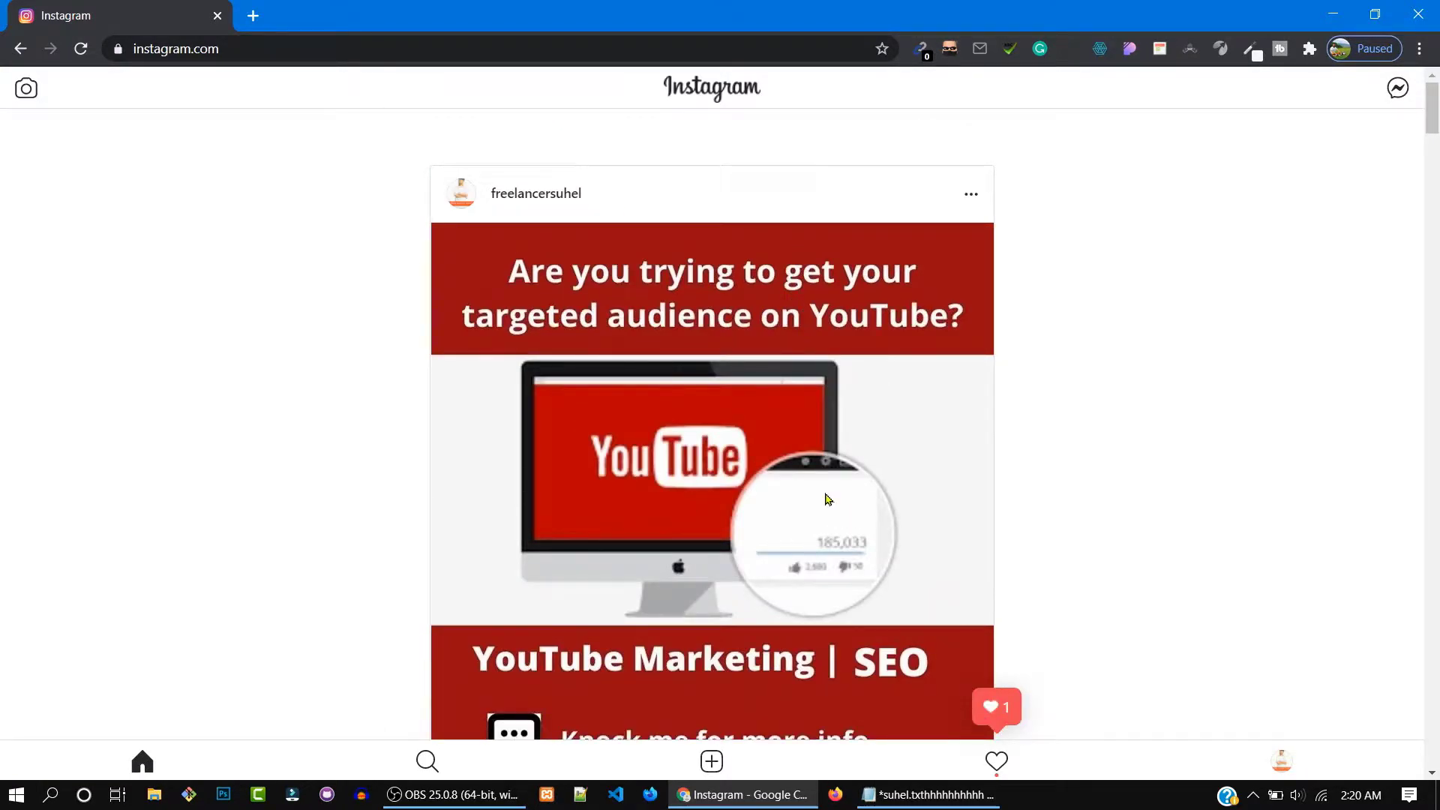
scroll(827, 499, down, 6)
scroll(788, 377, up, 6)
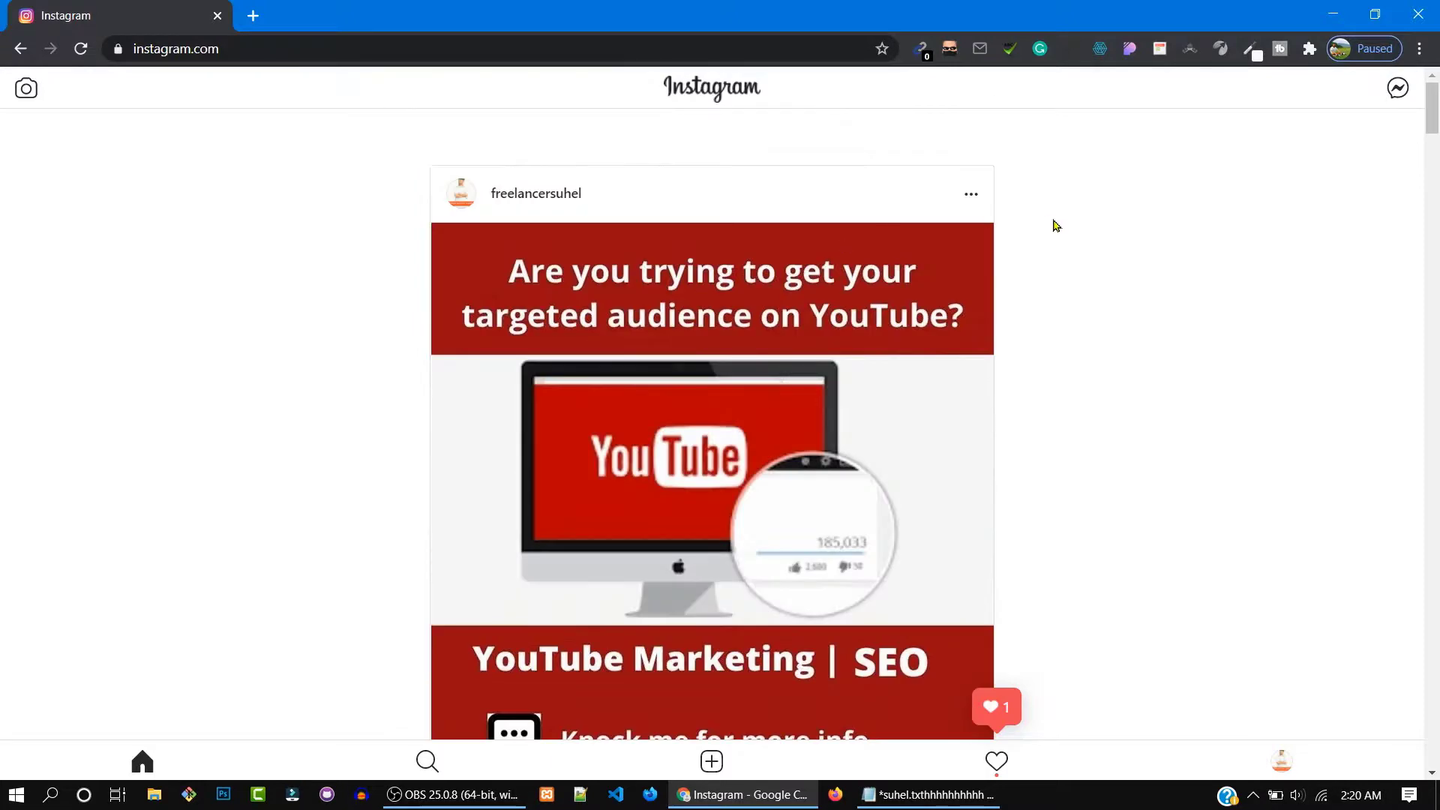